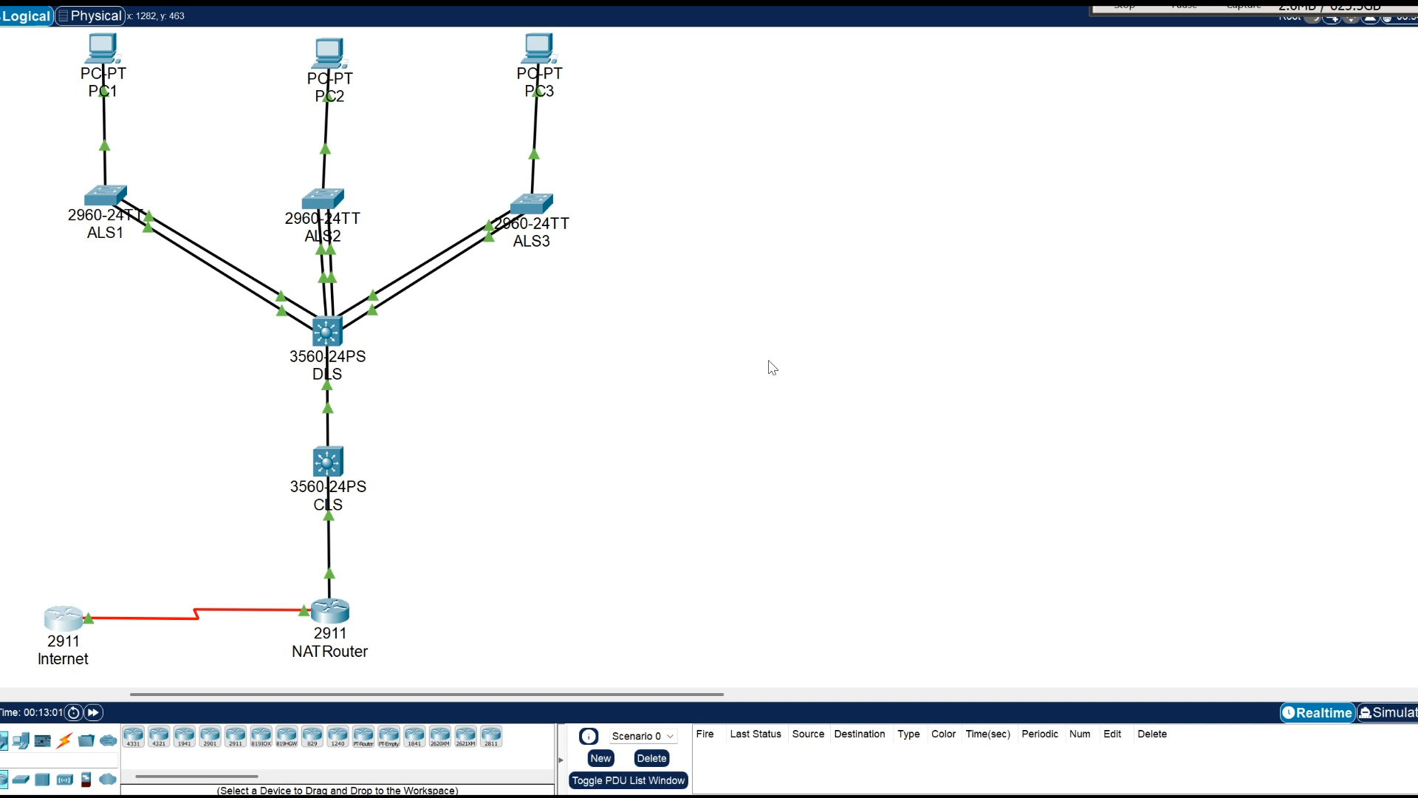
- Open the command line of the DLS switch and display its current clock with show clock
{"action": "left_click", "coordinate": [325, 330]}
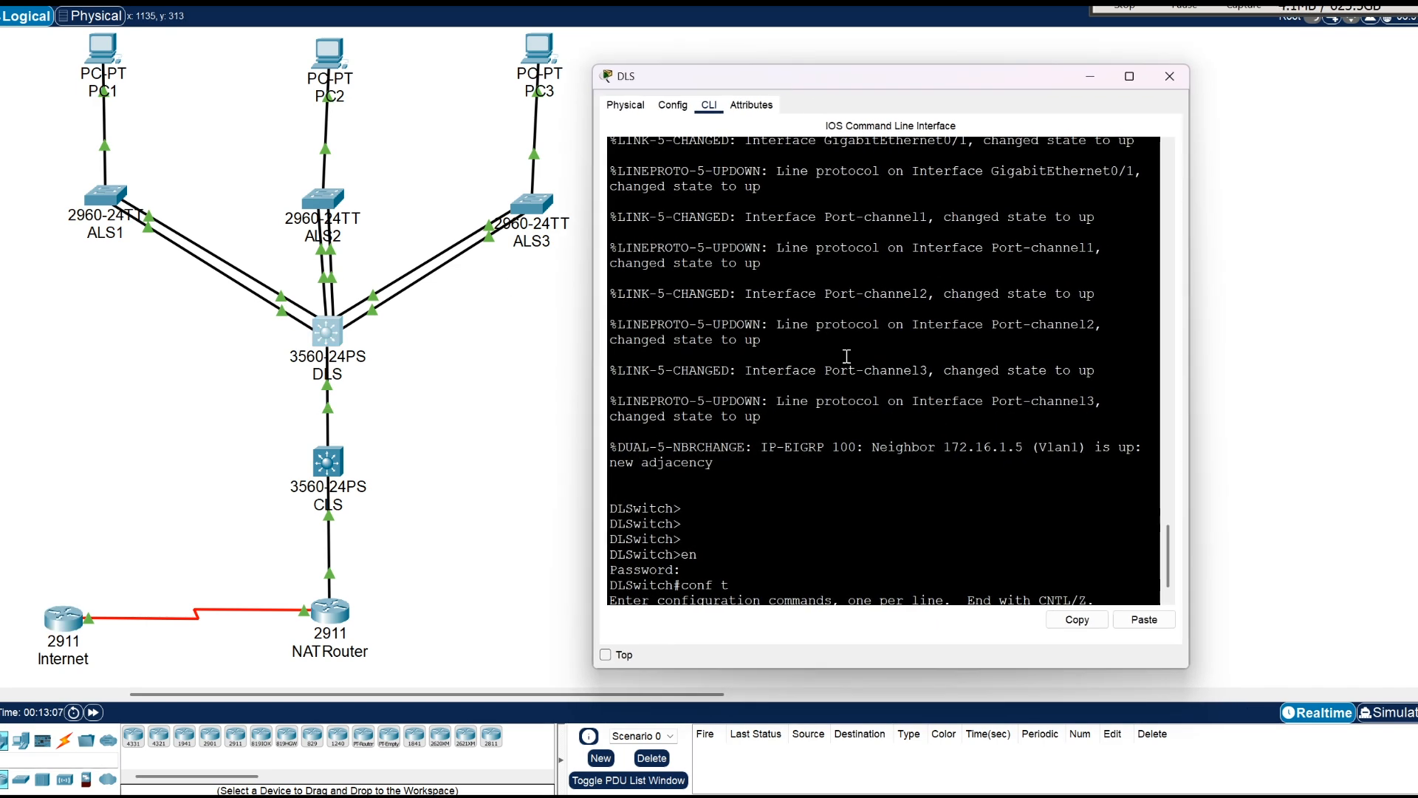
{"action": "key", "text": "Return"}
{"action": "key", "text": "Return"}
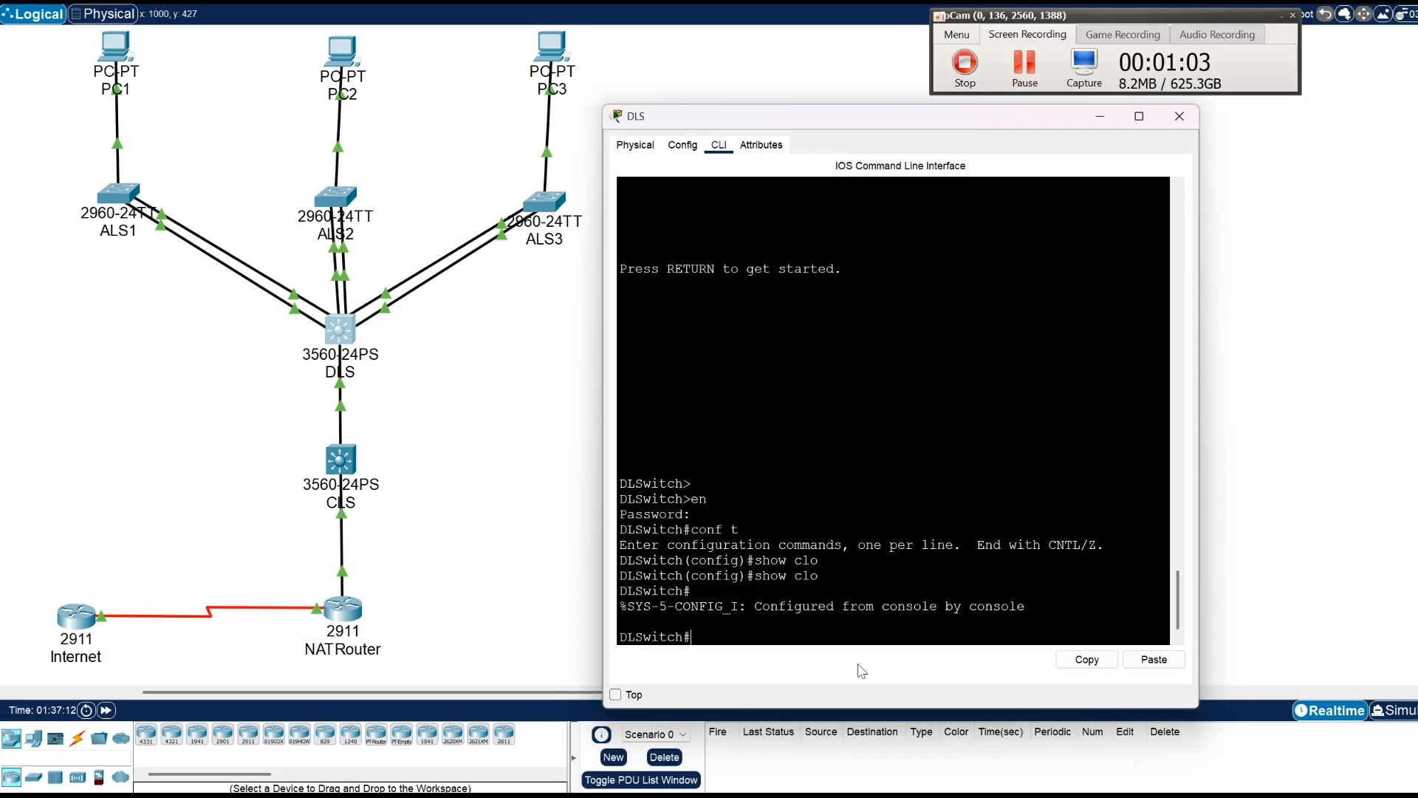
{"action": "key", "text": "Return"}
{"action": "type", "text": "show cloc"}
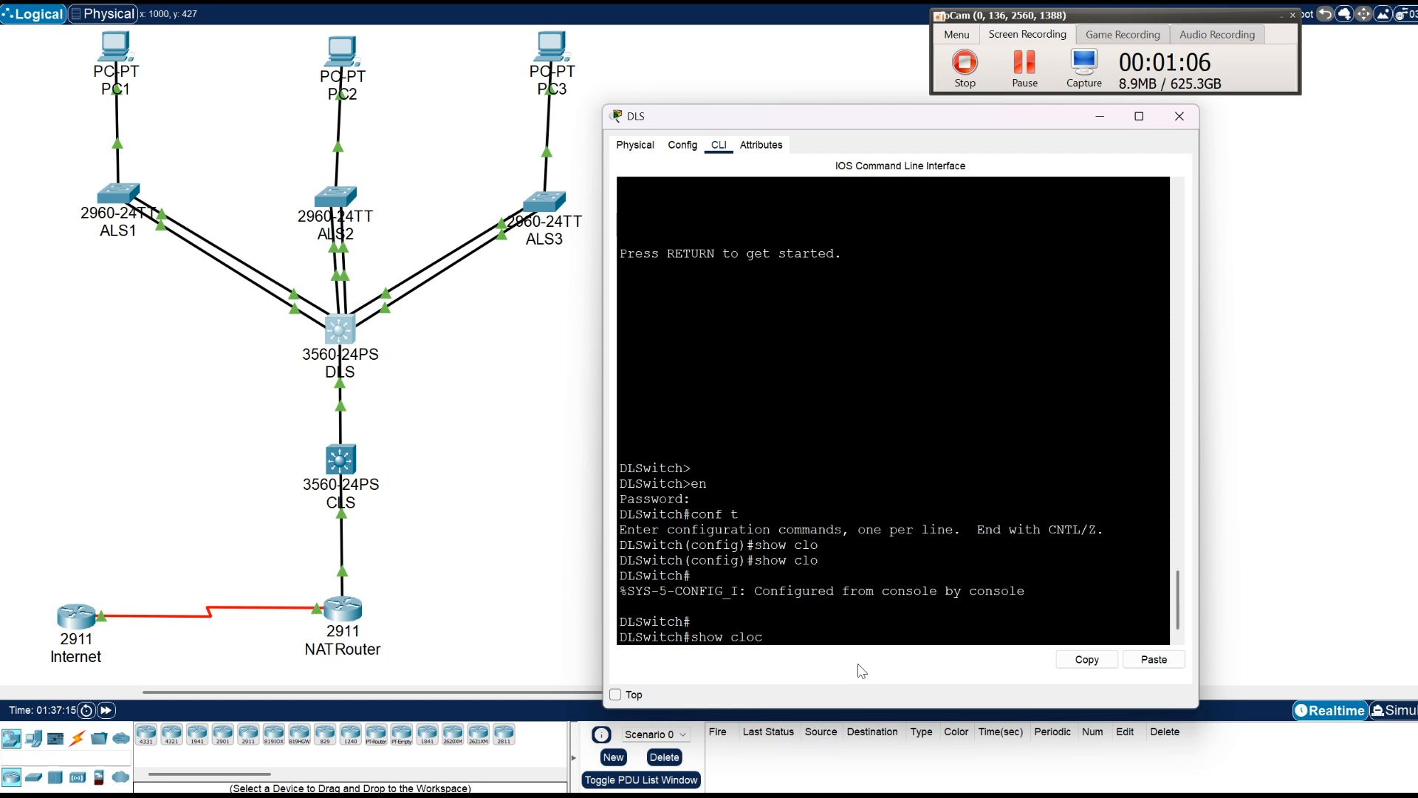
{"action": "key", "text": "Tab"}
{"action": "key", "text": "Return"}
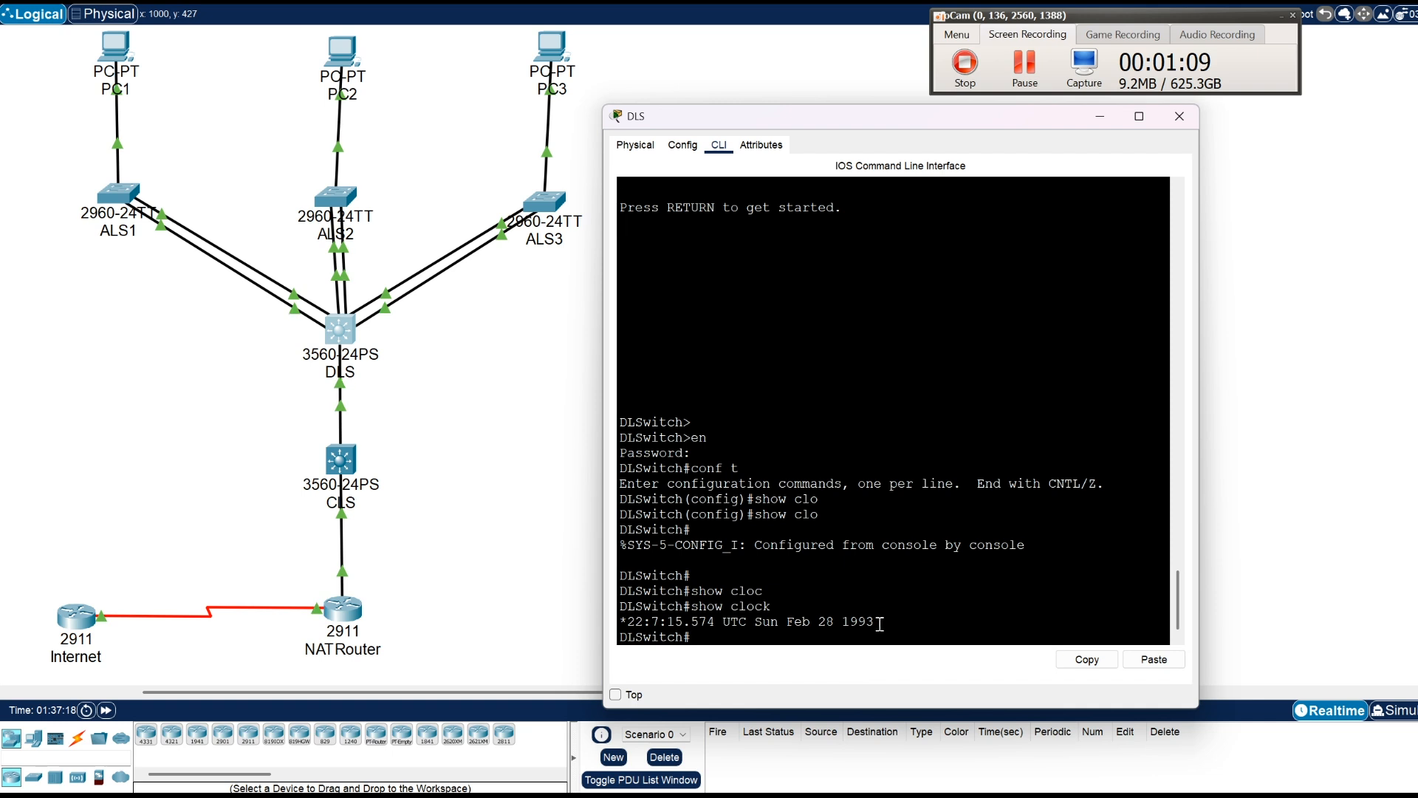
{"action": "left_click_drag", "start_coordinate": [880, 623], "coordinate": [619, 623]}
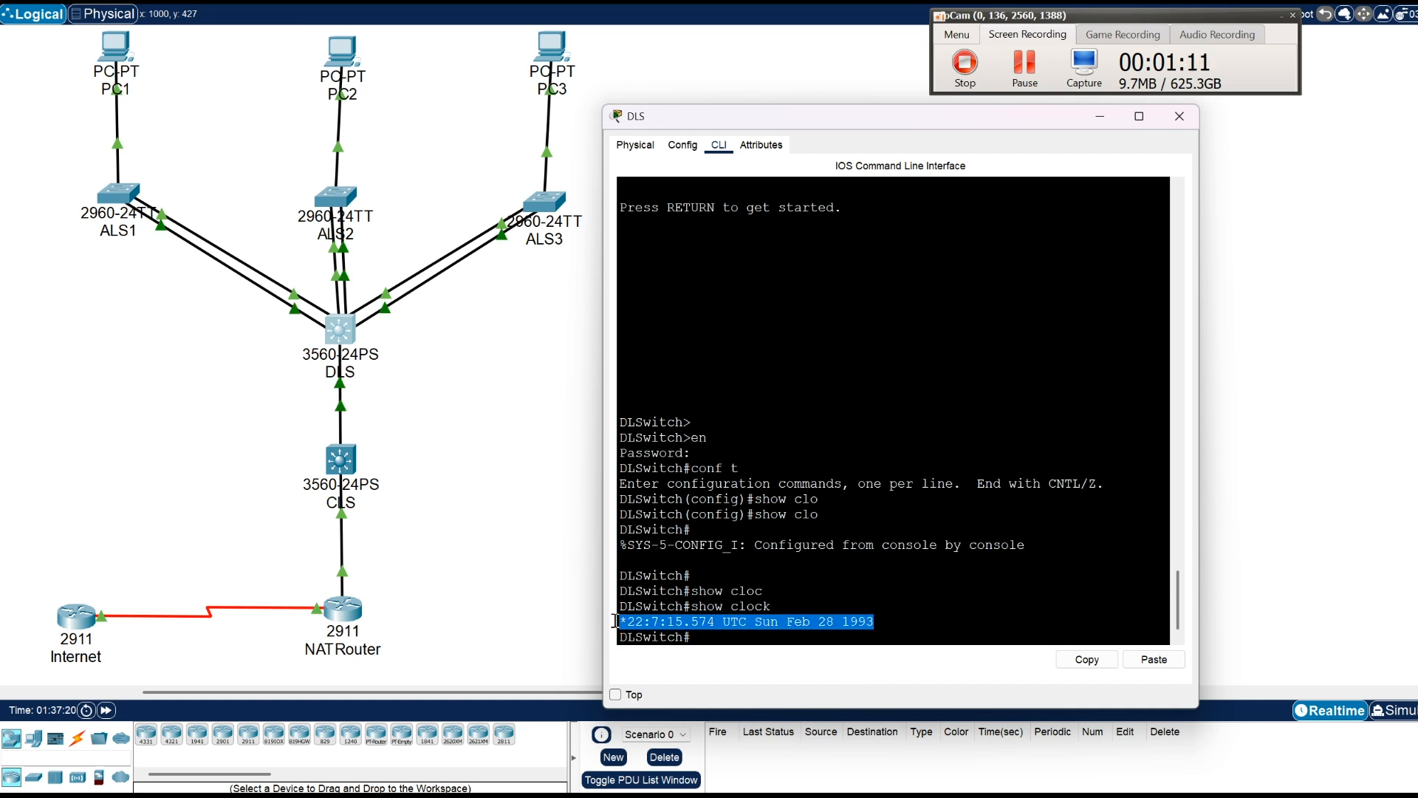
{"action": "left_click", "coordinate": [720, 645]}
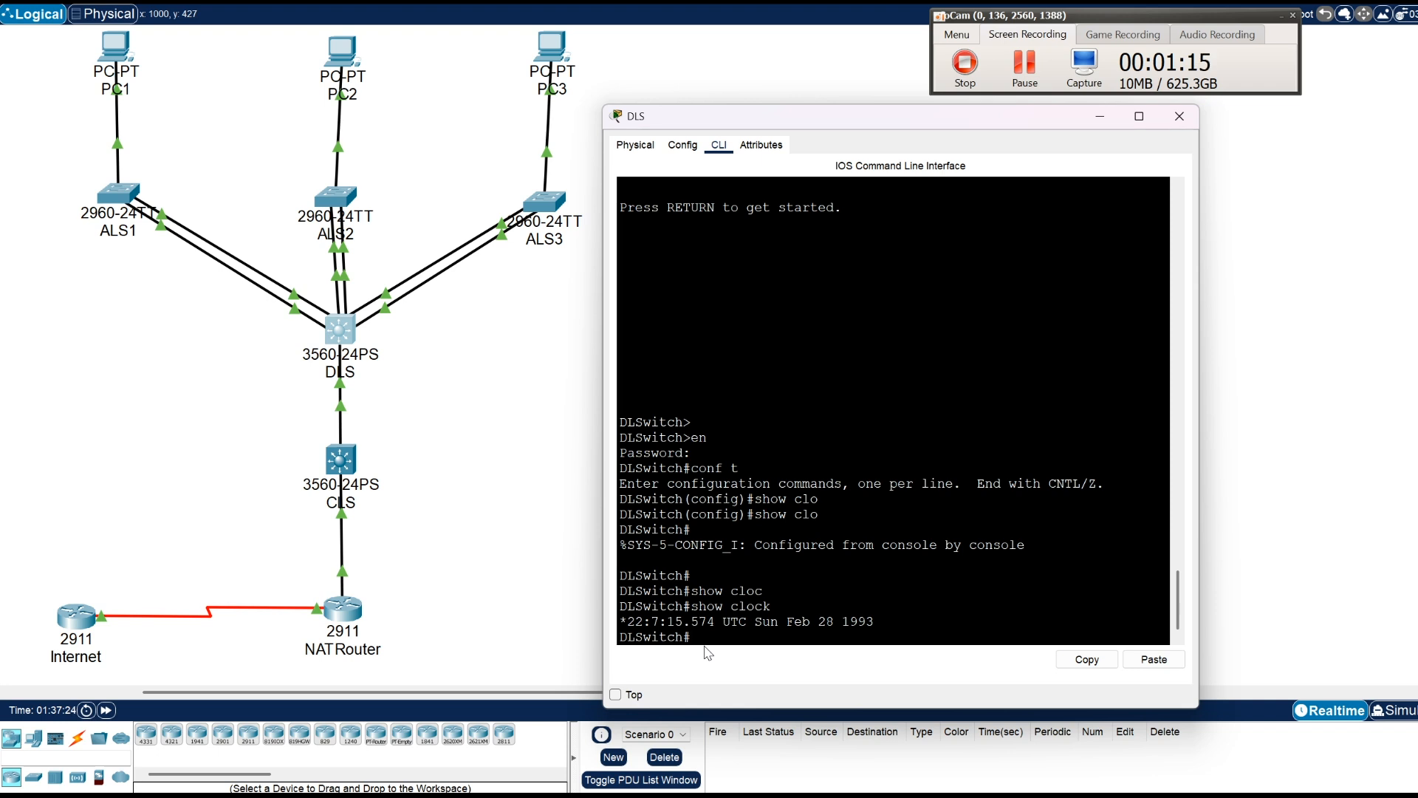
- Set the DLS switch's clock to 12:44:00 on 29 July 2025, consulting the command help for the argument order
{"action": "type", "text": "clo"}
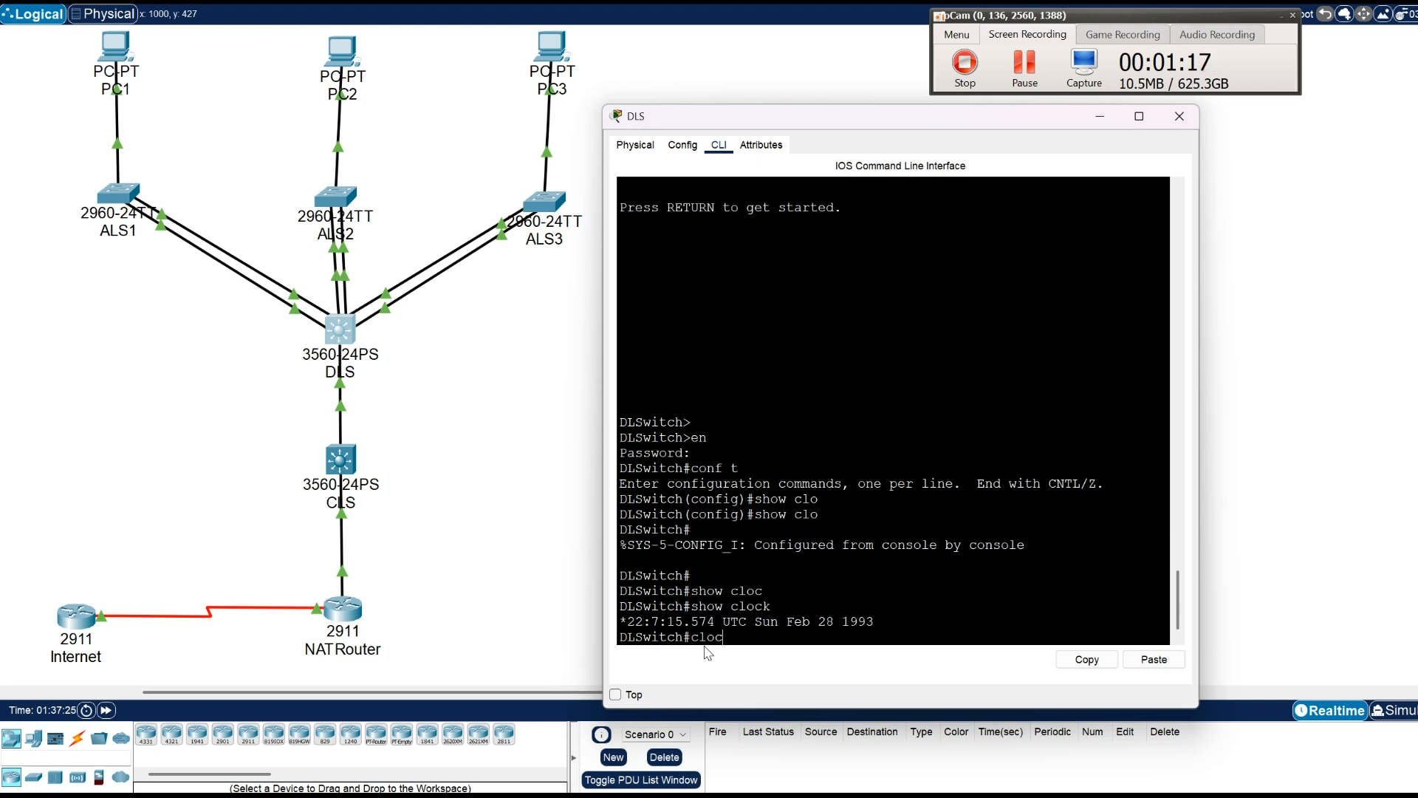
{"action": "type", "text": "c"}
{"action": "key", "text": "Tab"}
{"action": "type", "text": "se"}
{"action": "key", "text": "Tab"}
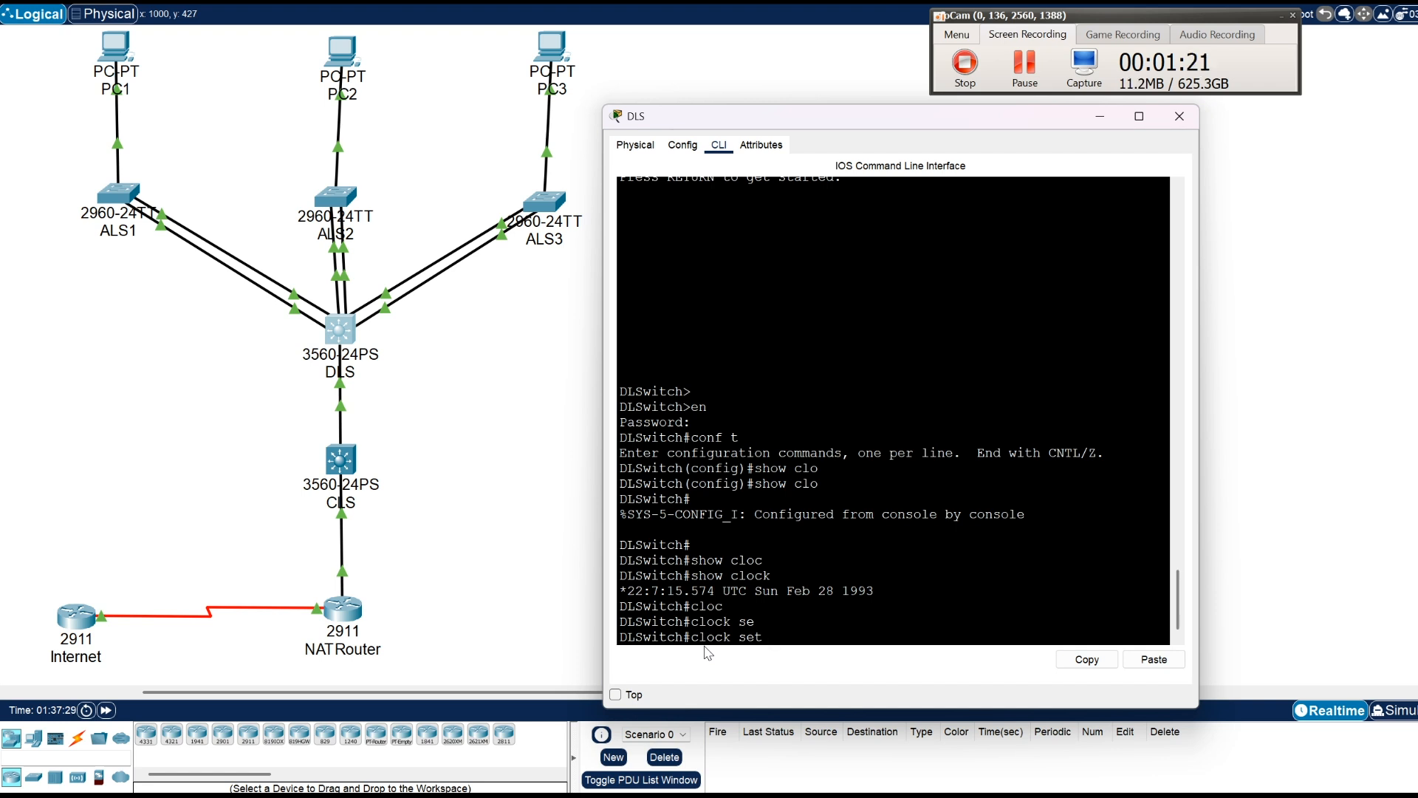
{"action": "type", "text": "?"}
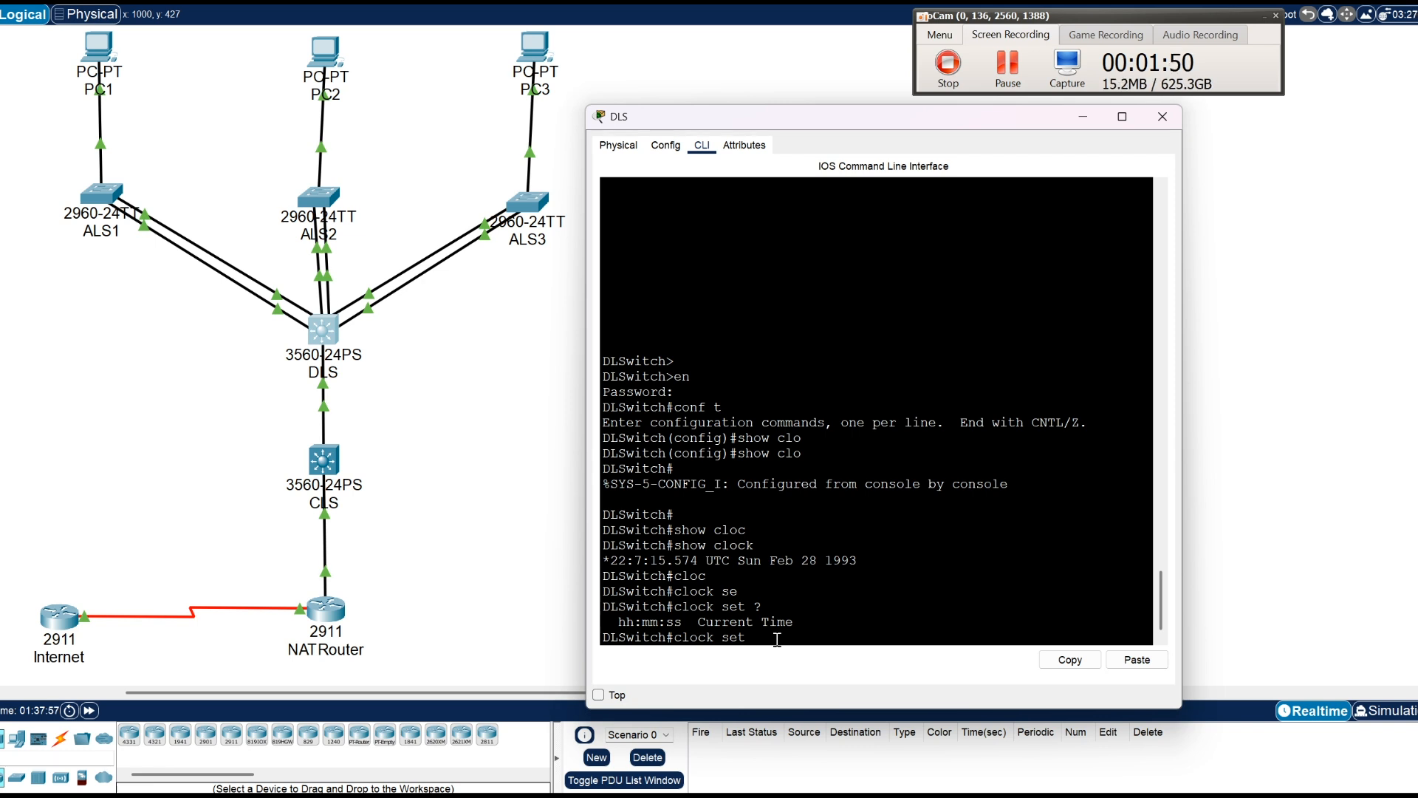
{"action": "type", "text": "12:44:00 "}
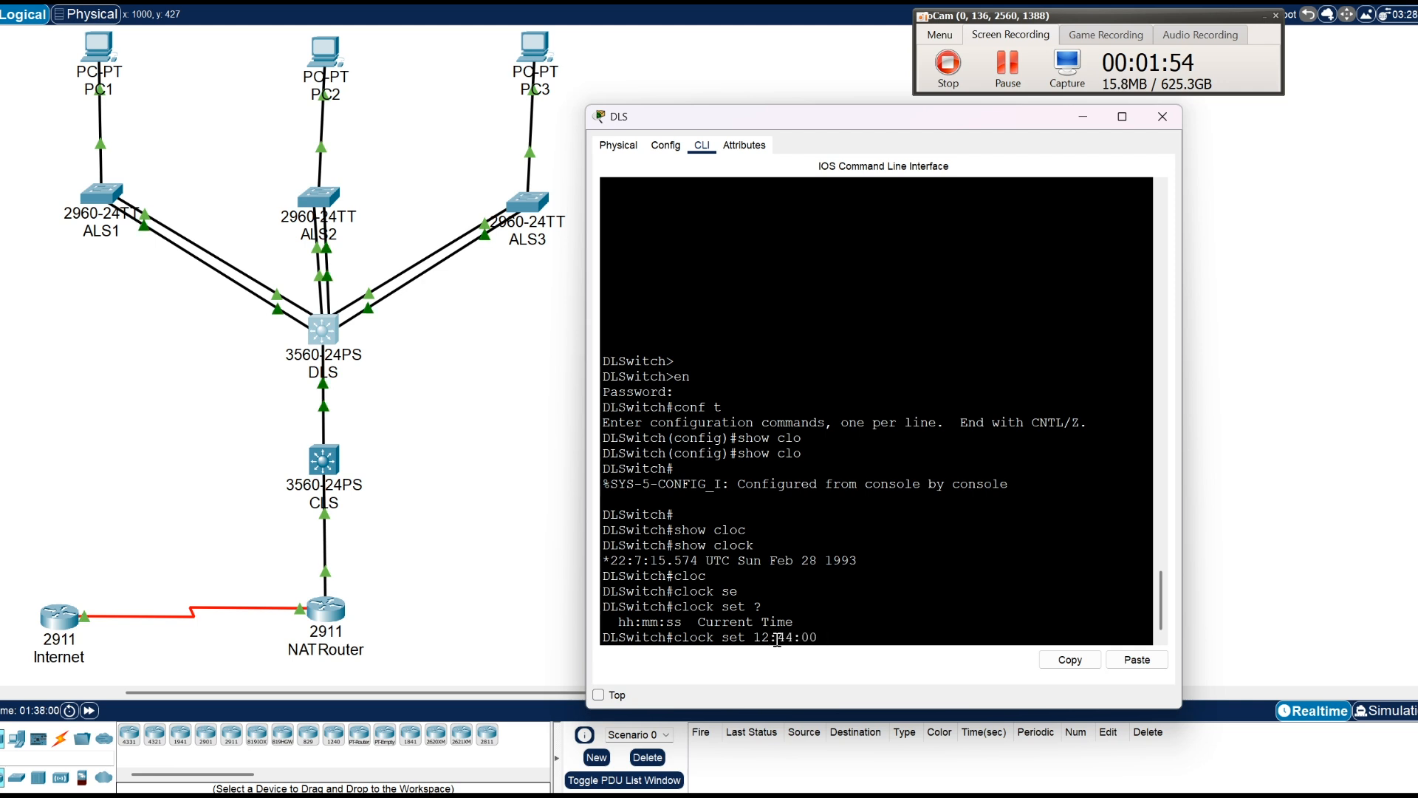
{"action": "type", "text": "29"}
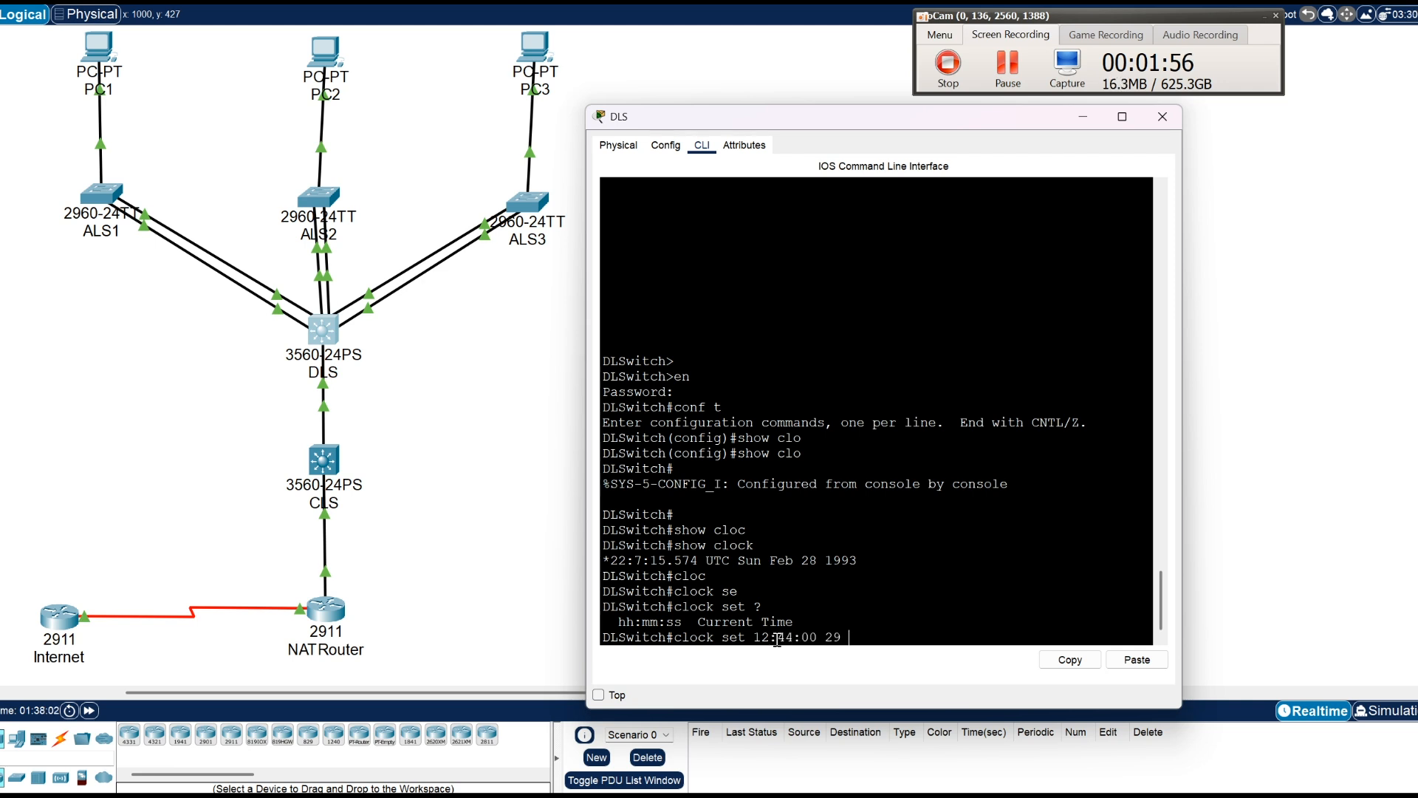
{"action": "type", "text": " ?"}
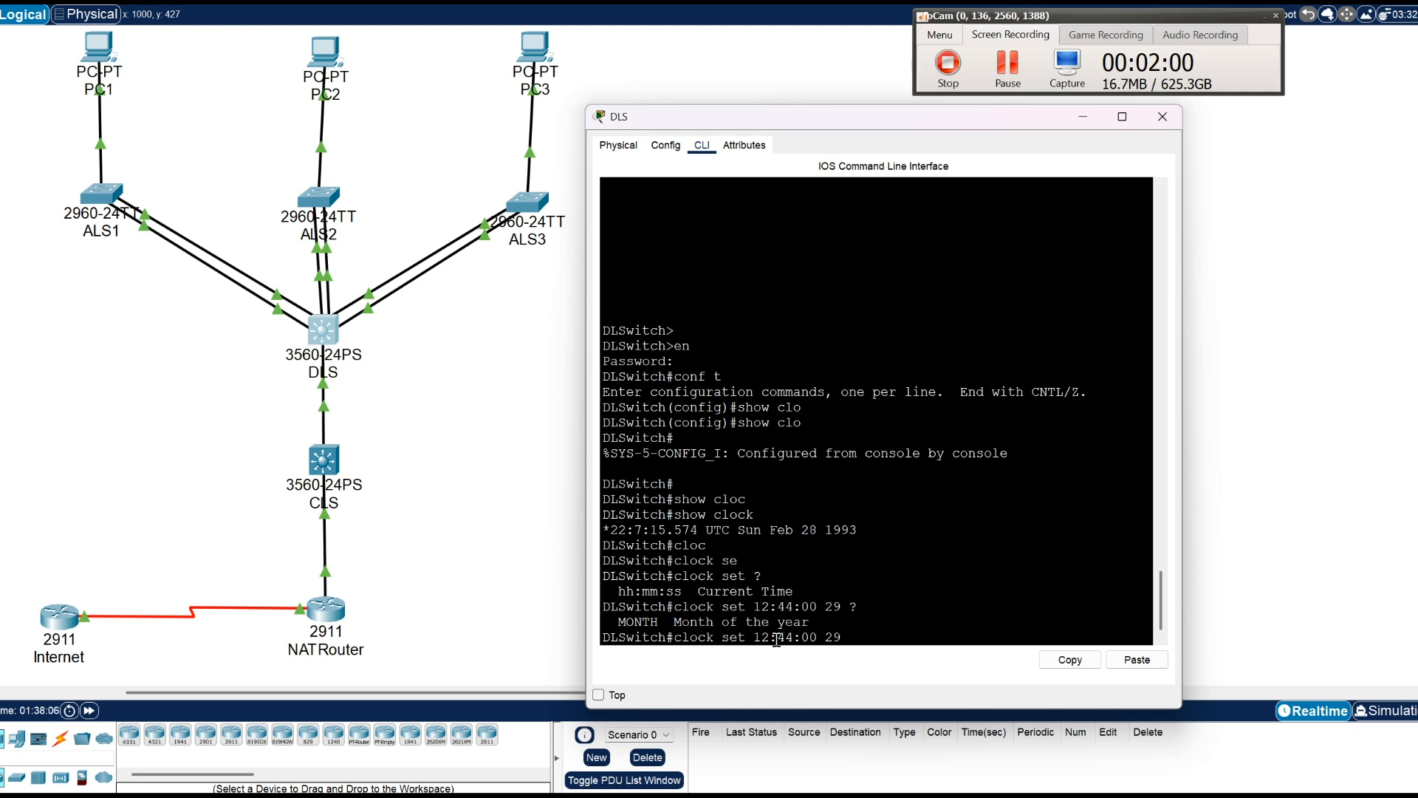
{"action": "type", "text": "Jul"}
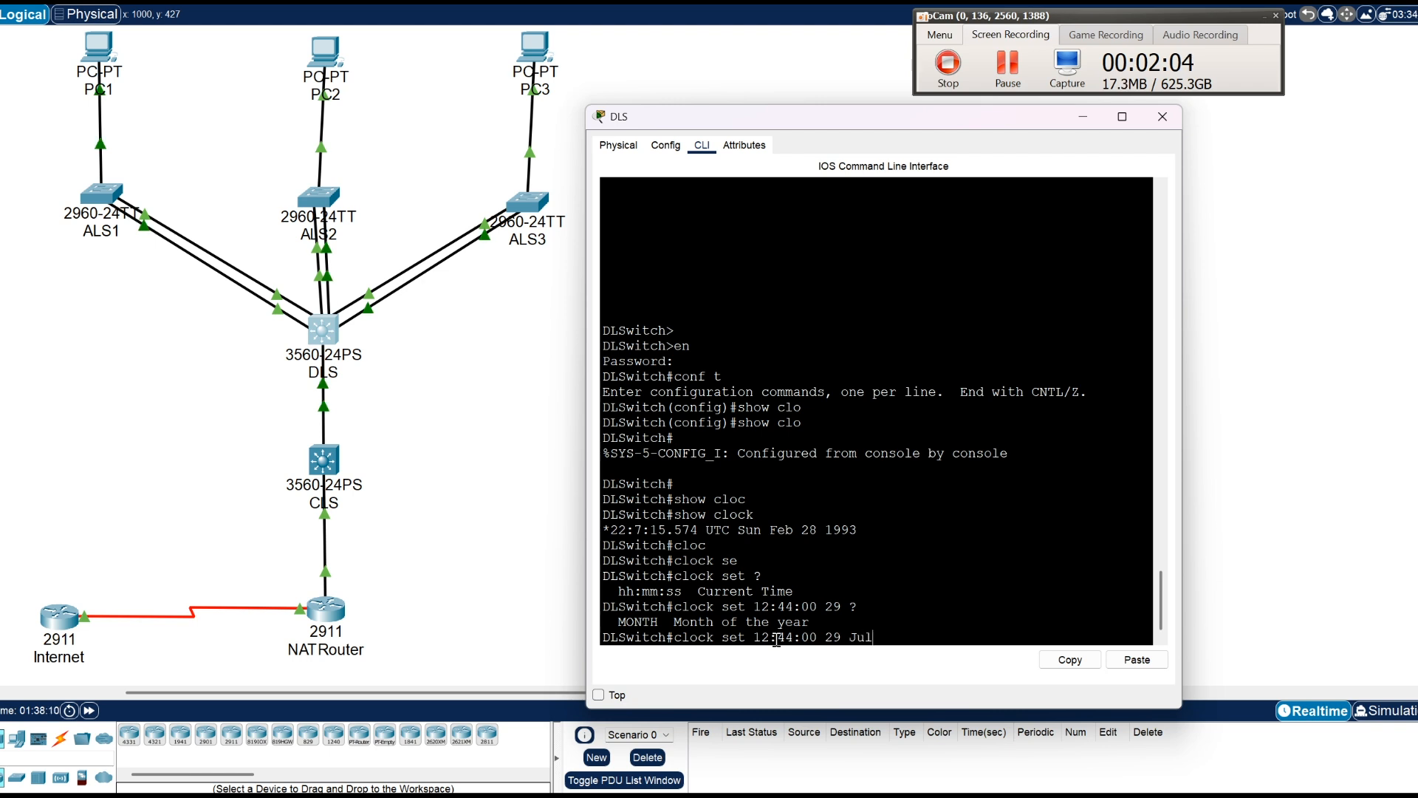
{"action": "type", "text": "y 201"}
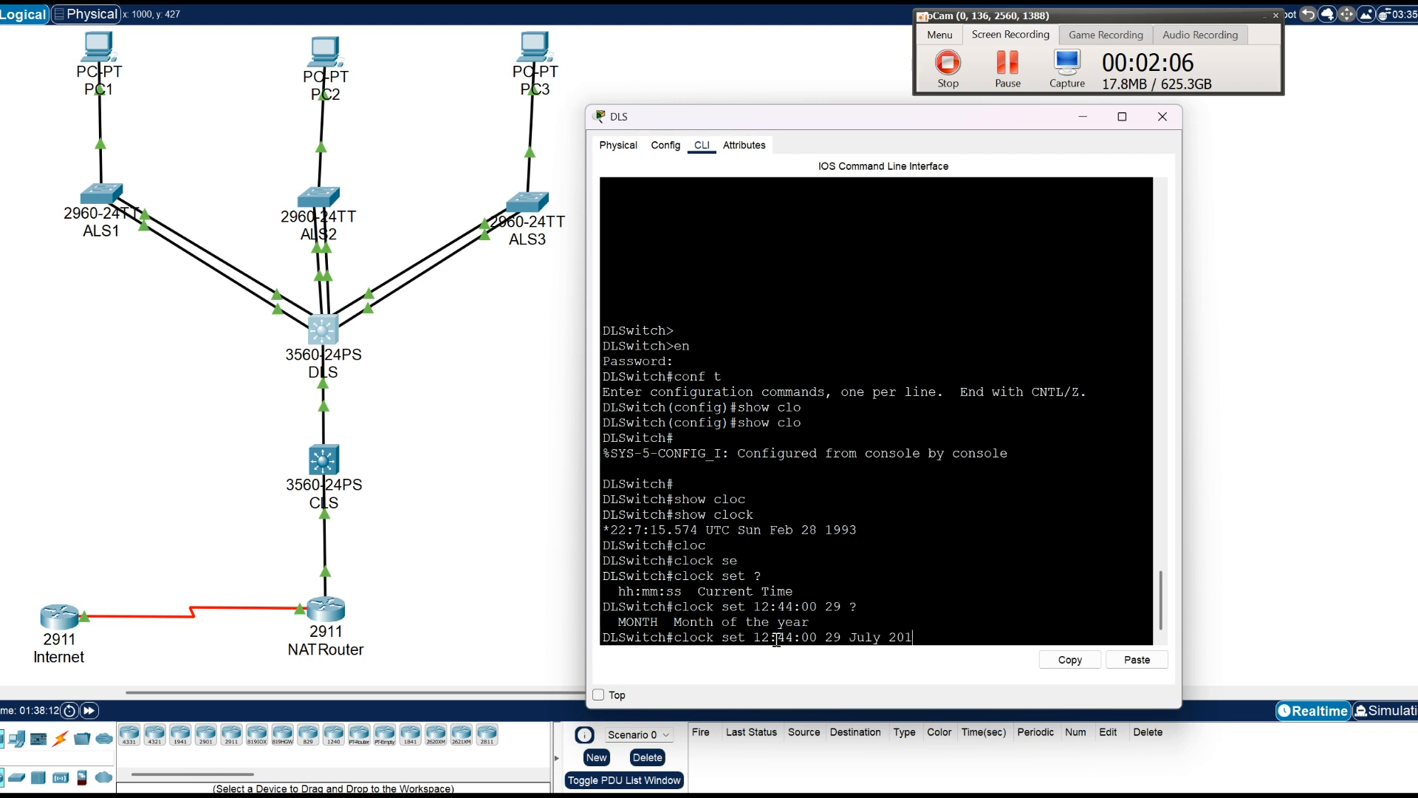
{"action": "type", "text": "2"}
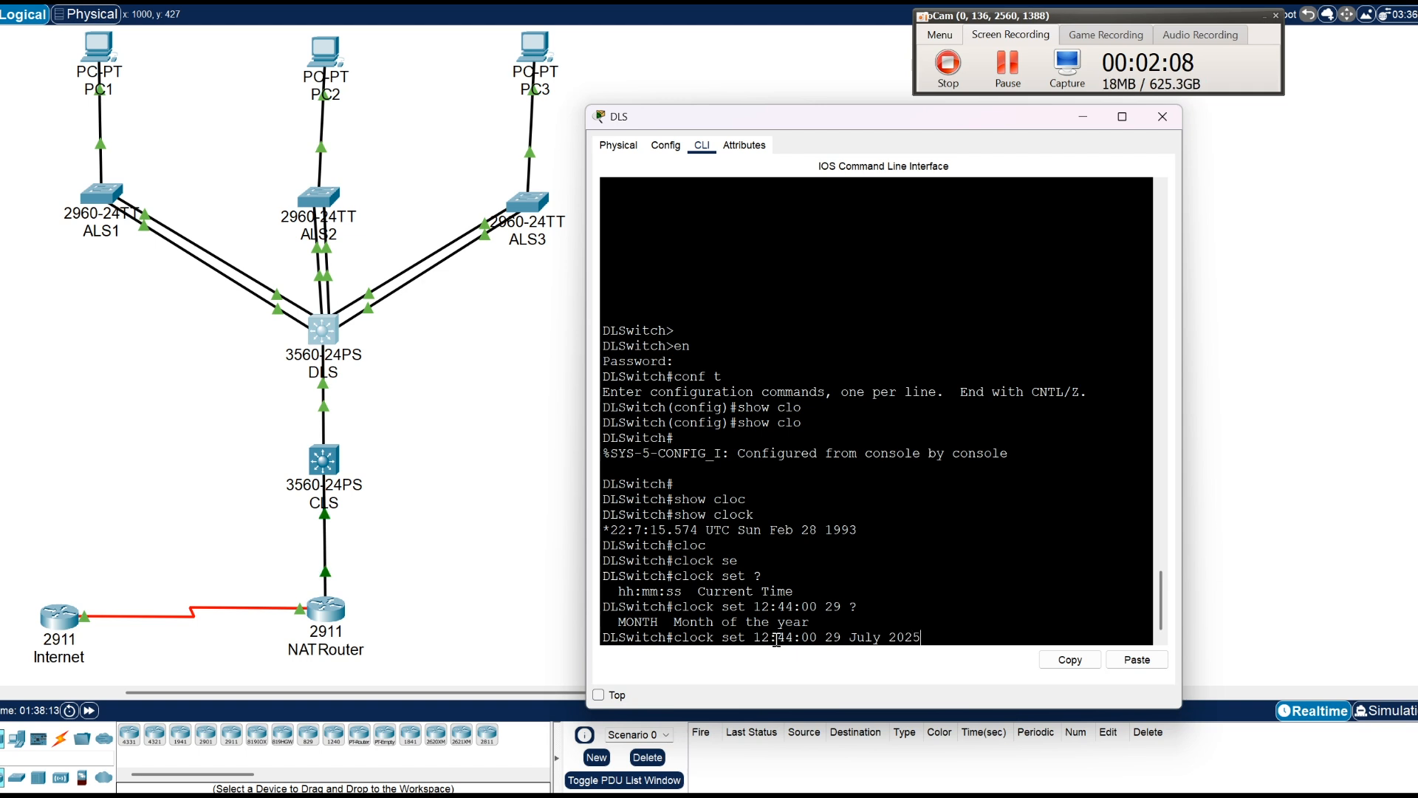
{"action": "type", "text": "5"}
{"action": "key", "text": "Return"}
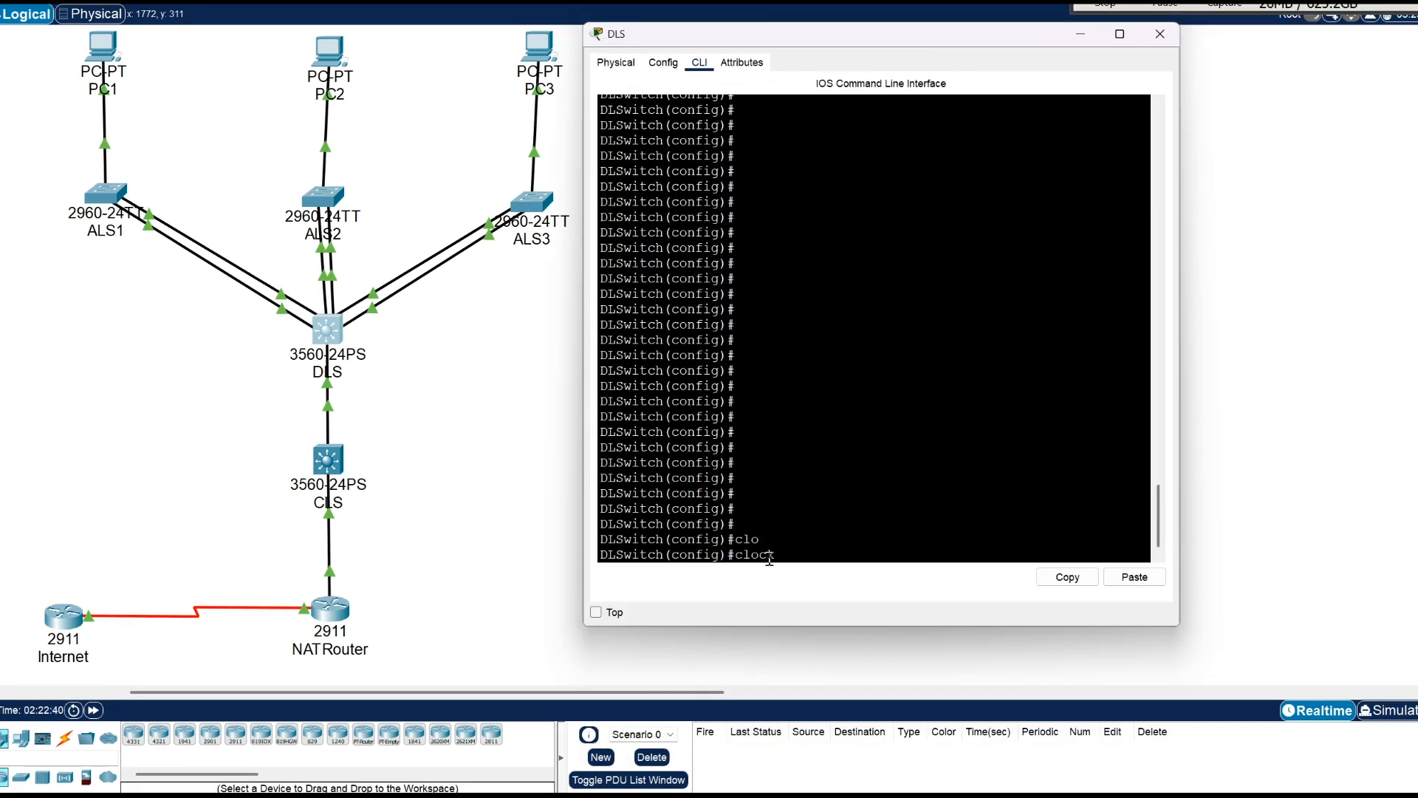
- Configure the switch's clock timezone as cst with an offset of -6 hours
{"action": "type", "text": "time"}
{"action": "key", "text": "Tab"}
{"action": "type", "text": "cst"}
{"action": "key", "text": "Tab"}
{"action": "type", "text": "-"}
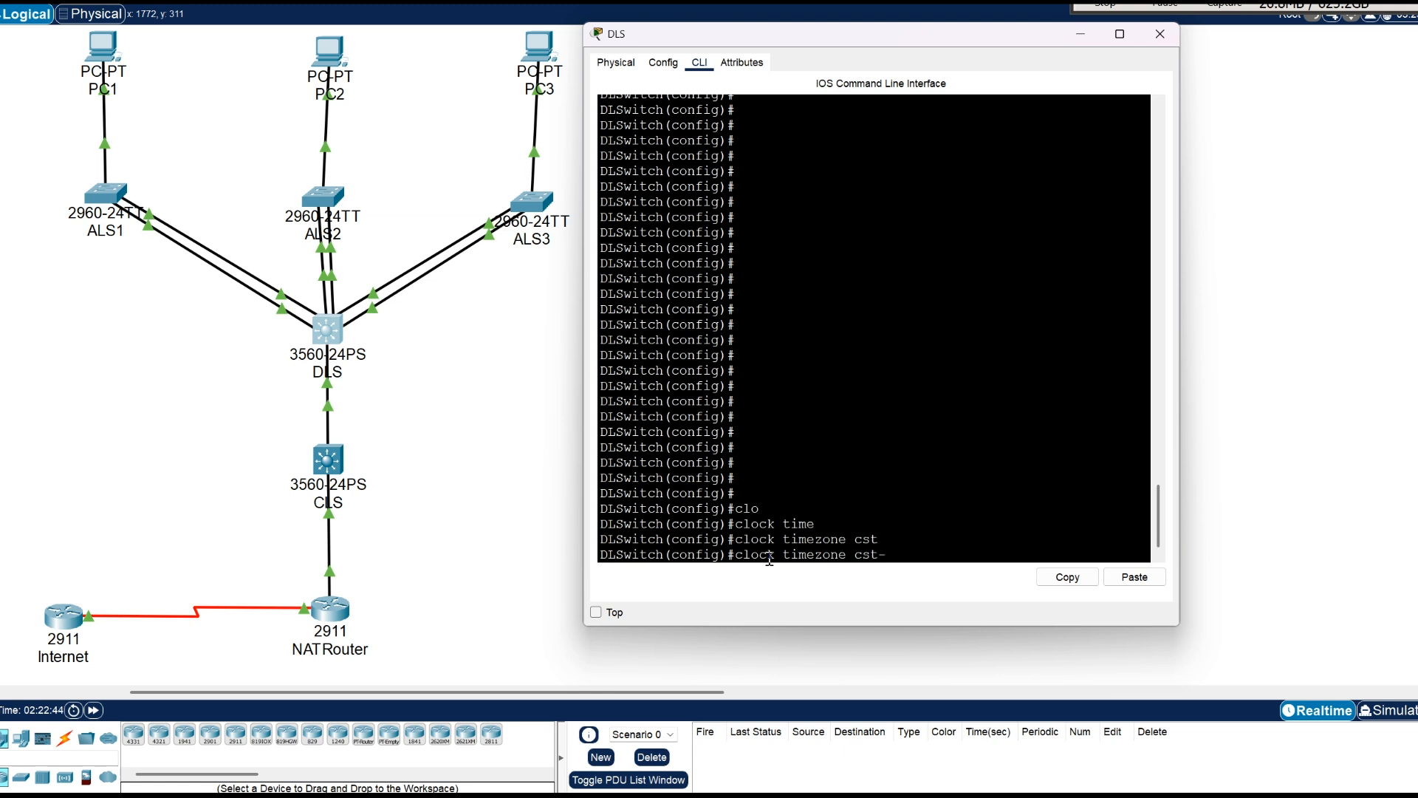
{"action": "type", "text": "-"}
{"action": "key", "text": "Return"}
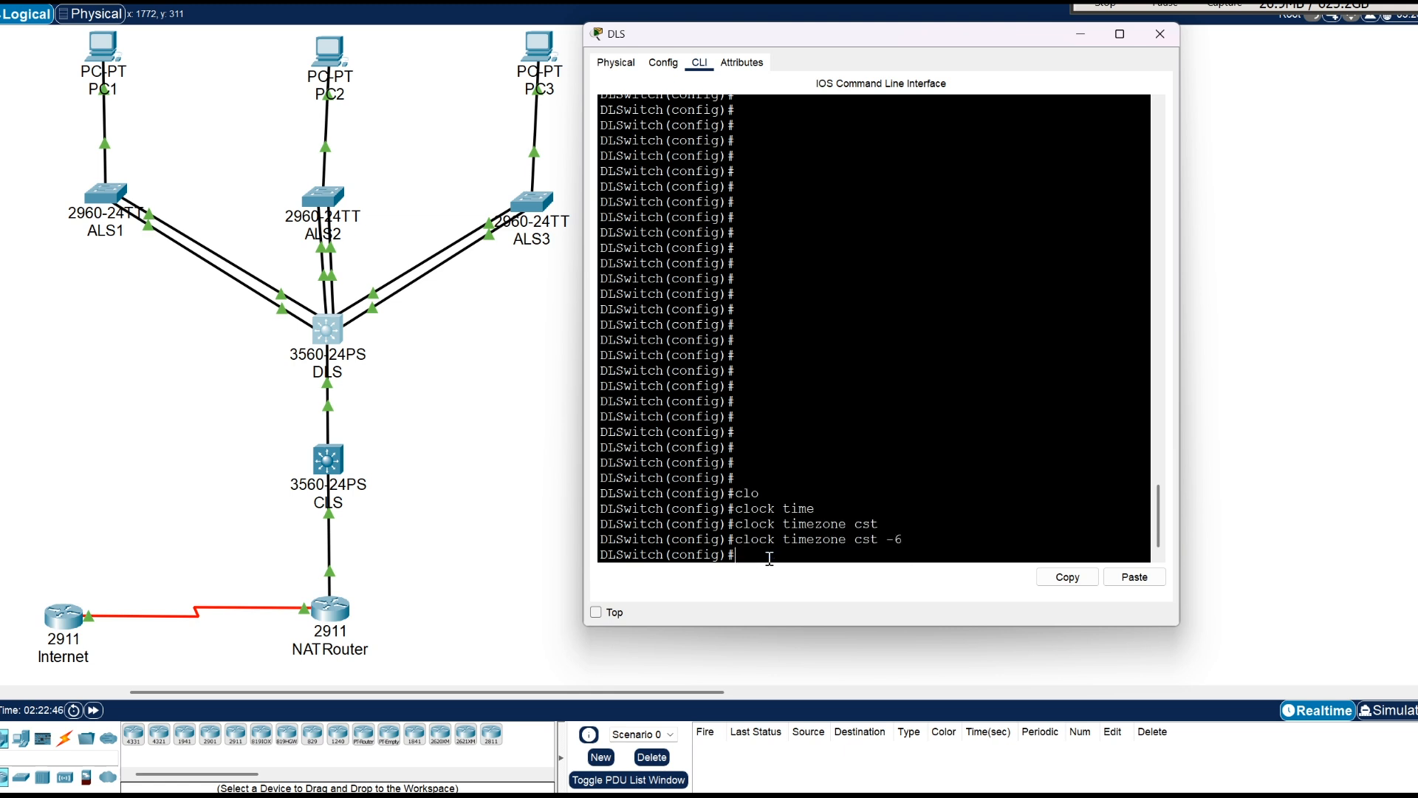
- List the accepted hour offsets for the clock timezone cst command, leaving the prompt empty
{"action": "key", "text": "Up"}
{"action": "key", "text": "BackSpace"}
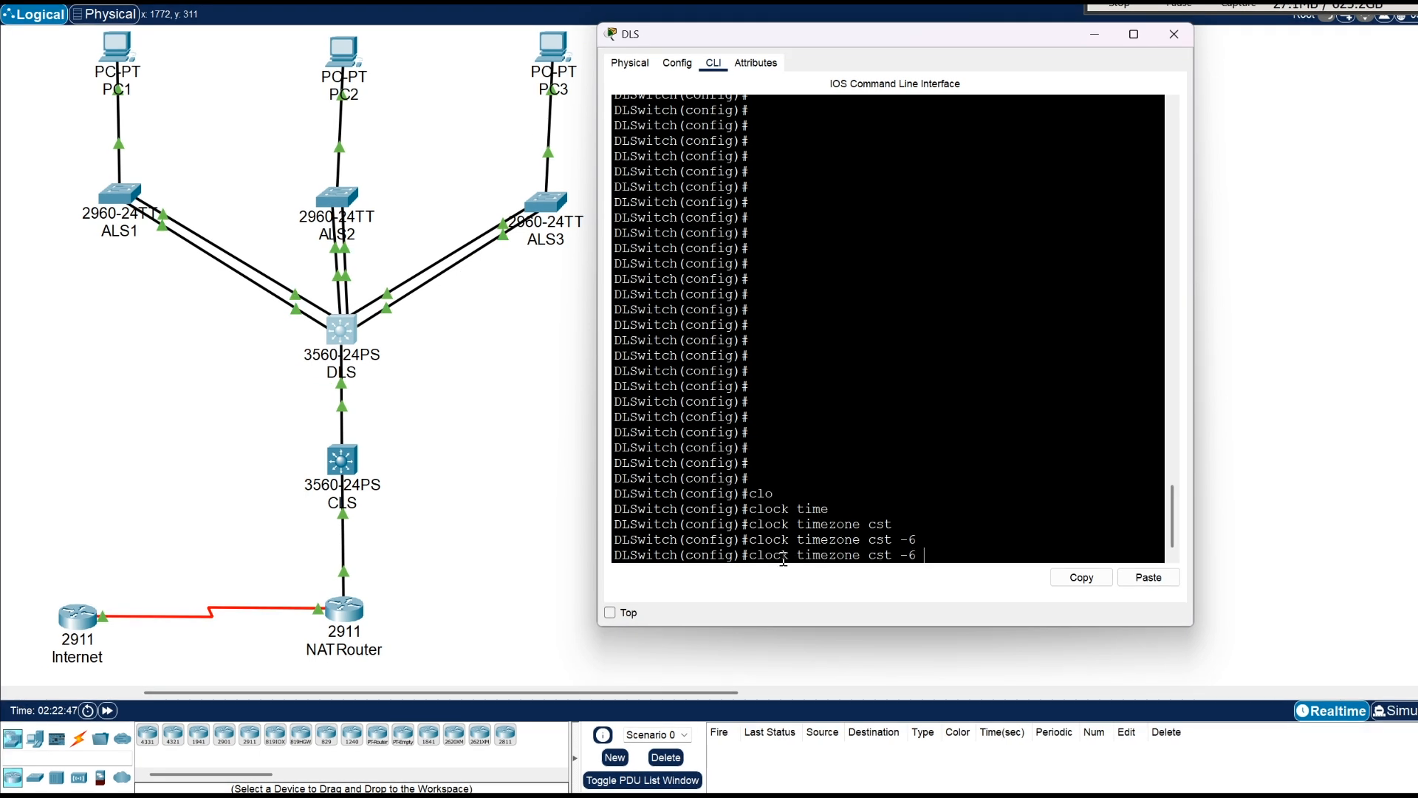
{"action": "type", "text": "?"}
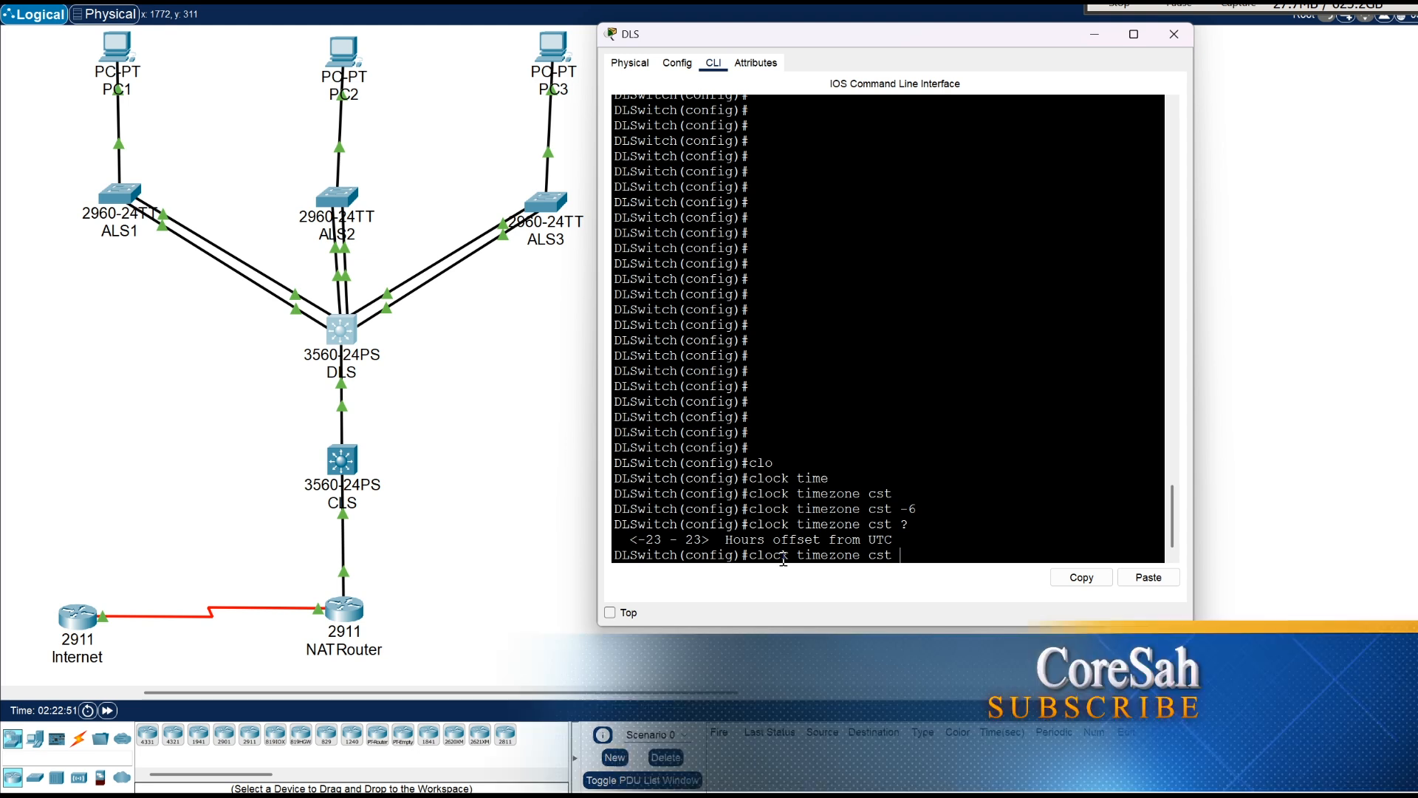
{"action": "key", "text": "BackSpace"}
{"action": "key", "text": "BackSpace"}
{"action": "key", "text": "BackSpace"}
{"action": "key", "text": "BackSpace"}
{"action": "key", "text": "BackSpace"}
{"action": "key", "text": "BackSpace"}
{"action": "key", "text": "BackSpace"}
{"action": "key", "text": "BackSpace"}
{"action": "key", "text": "BackSpace"}
{"action": "key", "text": "BackSpace"}
{"action": "key", "text": "BackSpace"}
{"action": "key", "text": "BackSpace"}
{"action": "key", "text": "BackSpace"}
{"action": "key", "text": "BackSpace"}
{"action": "key", "text": "BackSpace"}
{"action": "key", "text": "BackSpace"}
{"action": "key", "text": "BackSpace"}
{"action": "key", "text": "BackSpace"}
{"action": "key", "text": "BackSpace"}
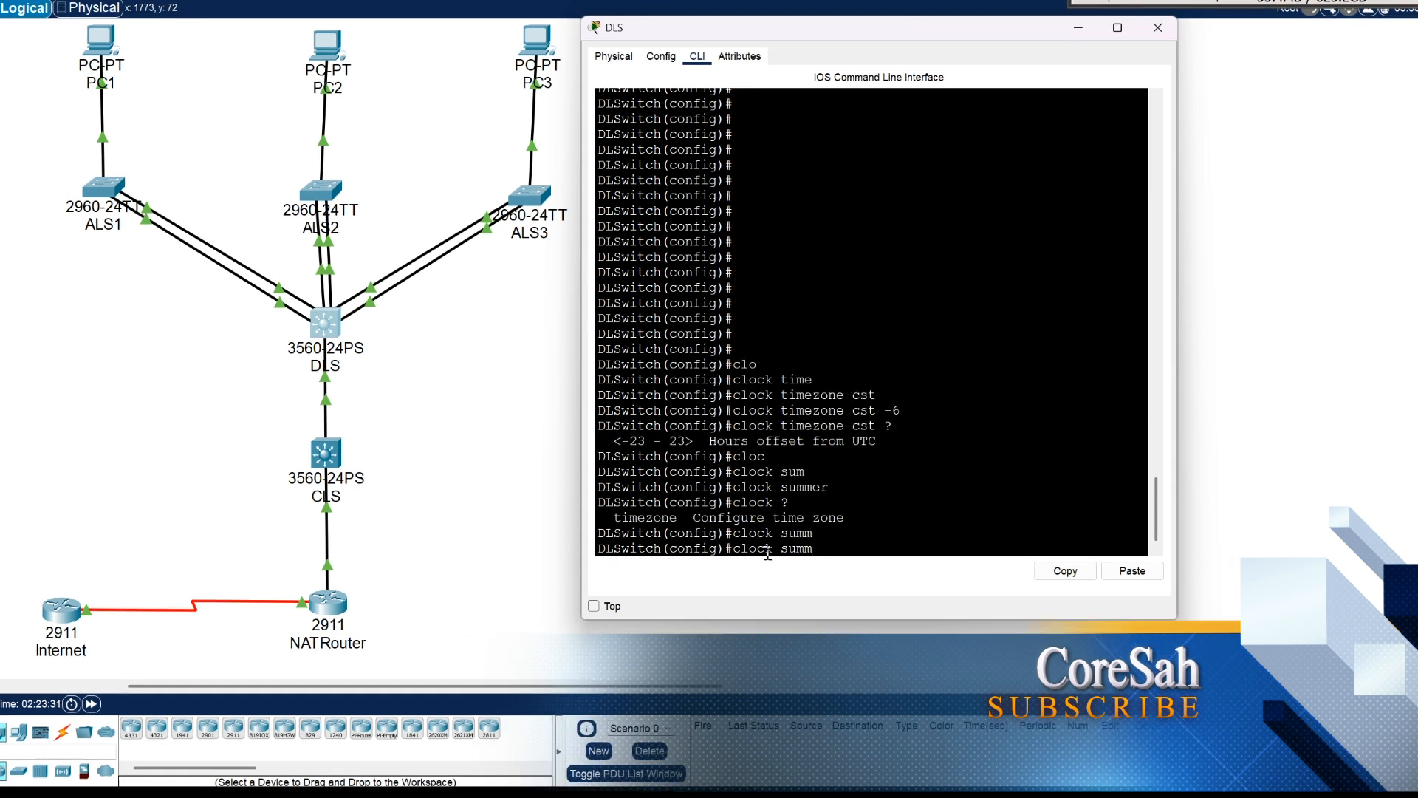
- Clear the unfinished "clock summ" entry from the configuration prompt
{"action": "key", "text": "BackSpace"}
{"action": "key", "text": "BackSpace"}
{"action": "key", "text": "BackSpace"}
{"action": "key", "text": "BackSpace"}
{"action": "key", "text": "BackSpace"}
{"action": "key", "text": "BackSpace"}
{"action": "key", "text": "BackSpace"}
{"action": "key", "text": "BackSpace"}
{"action": "key", "text": "BackSpace"}
{"action": "key", "text": "BackSpace"}
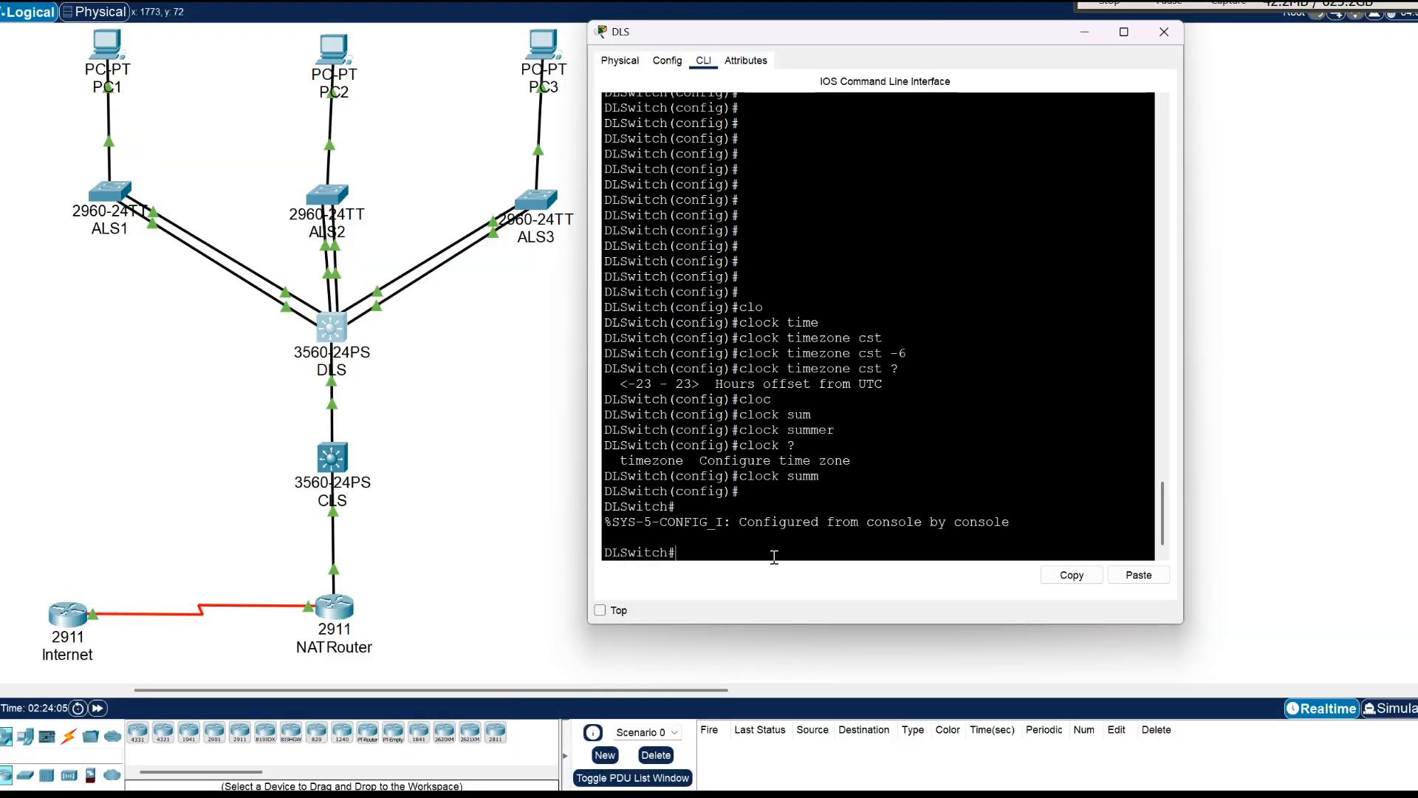
- Display the switch's detailed clock information with show clock detail
{"action": "key", "text": "Return"}
{"action": "key", "text": "Return"}
{"action": "type", "text": "show clo"}
{"action": "key", "text": "Tab"}
{"action": "type", "text": "de"}
{"action": "key", "text": "Tab"}
{"action": "key", "text": "Return"}
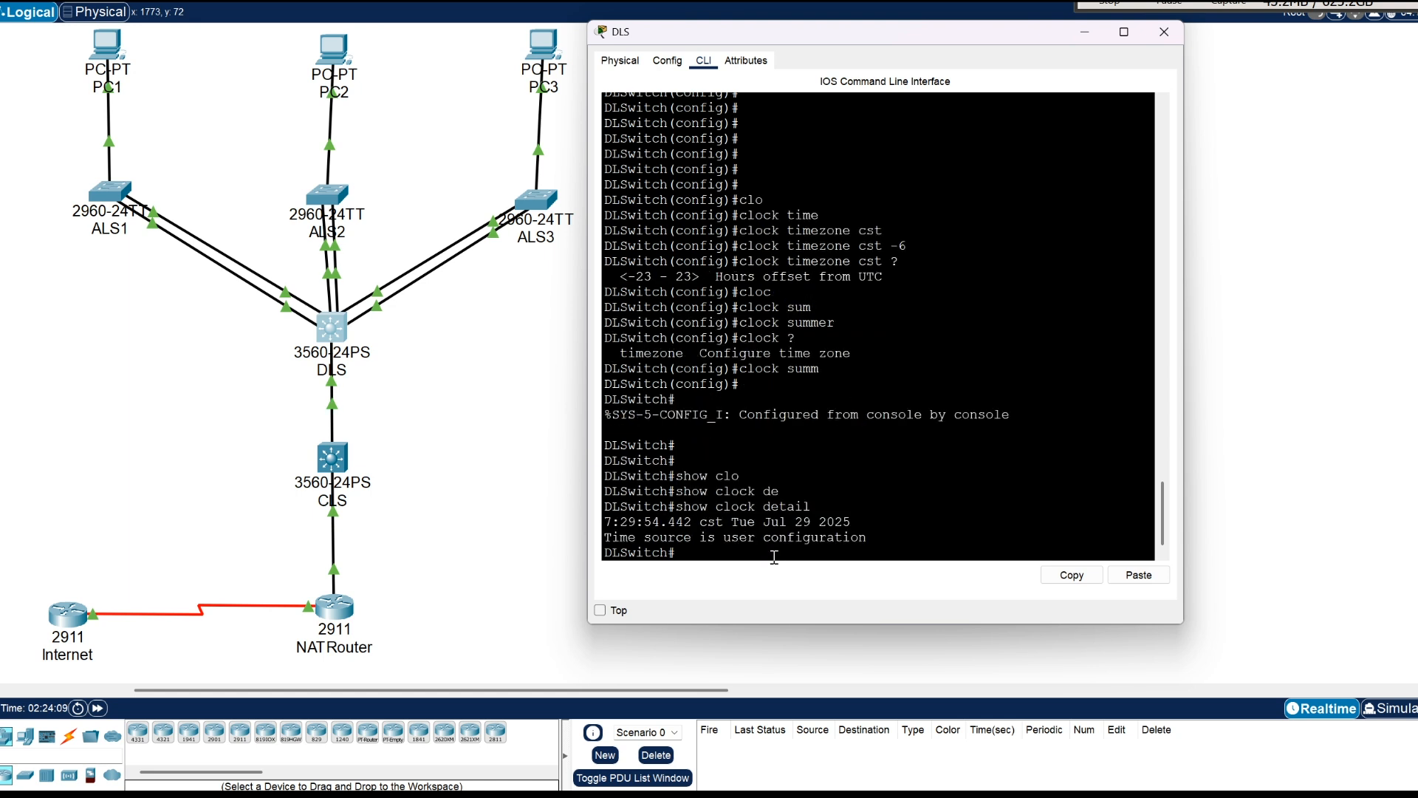
- Examine the time, timezone, date and time source in the detailed clock output
{"action": "left_click_drag", "start_coordinate": [872, 532], "coordinate": [587, 528]}
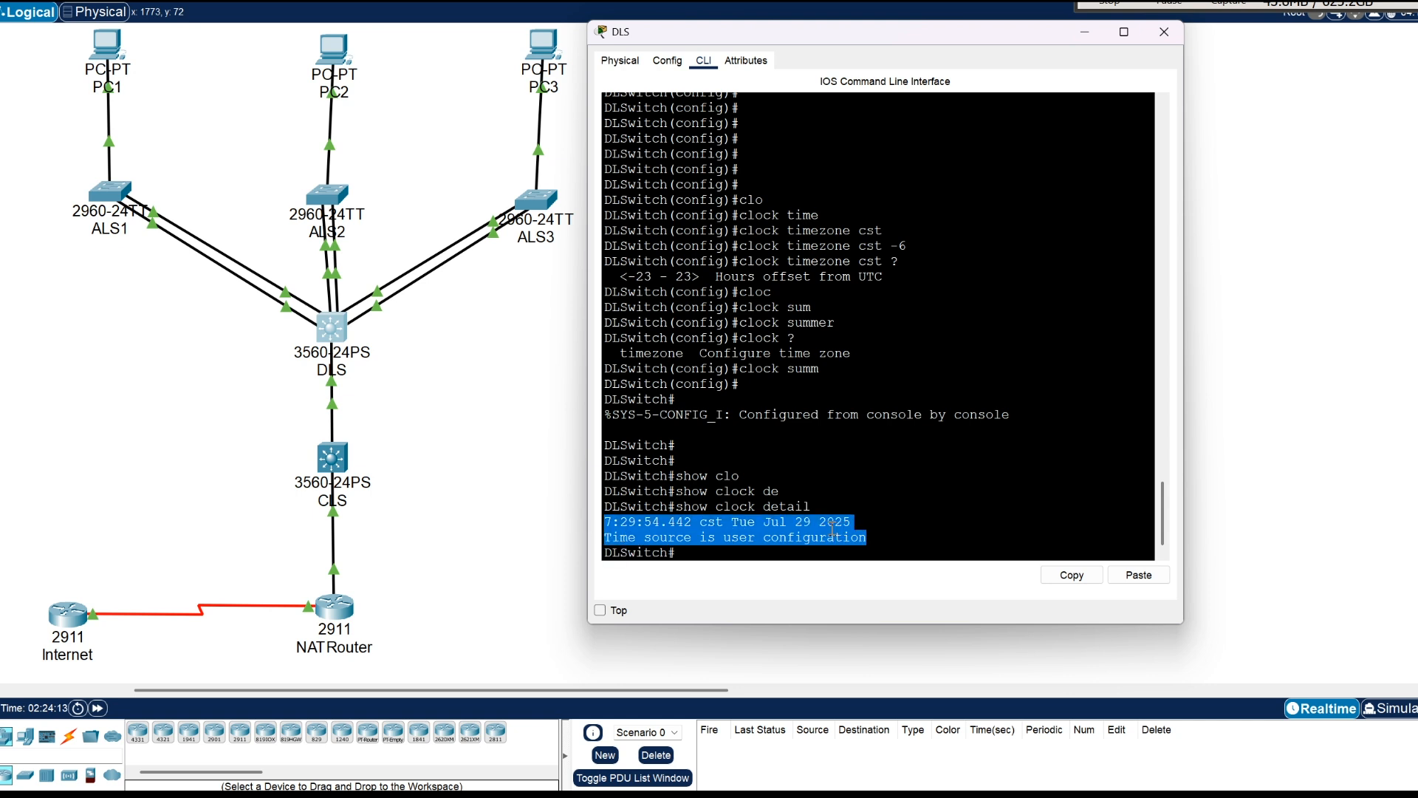
{"action": "left_click", "coordinate": [655, 518]}
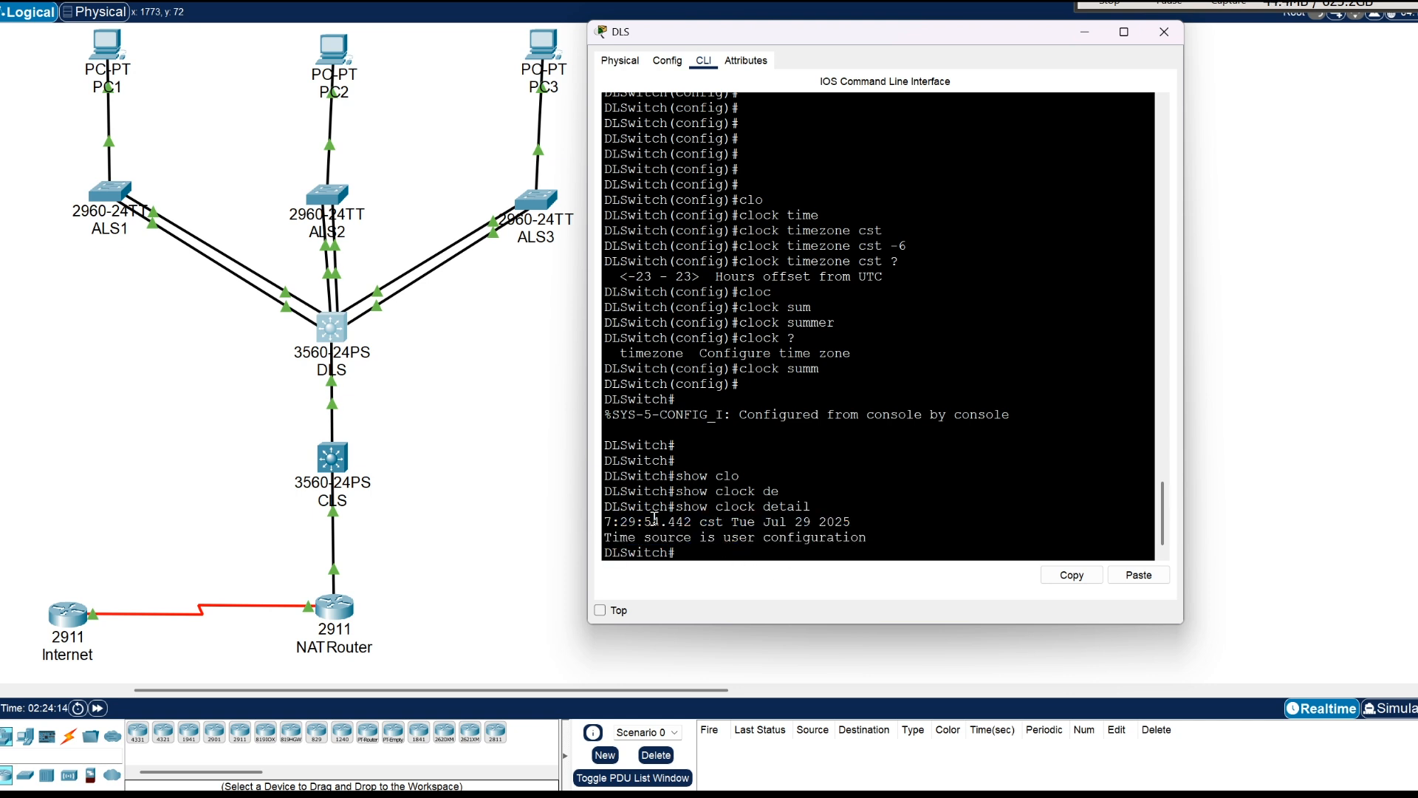
{"action": "double_click", "coordinate": [711, 521]}
{"action": "triple_click", "coordinate": [741, 523]}
{"action": "left_click", "coordinate": [799, 523]}
{"action": "left_click_drag", "start_coordinate": [797, 523], "coordinate": [860, 525]}
{"action": "left_click", "coordinate": [947, 532]}
{"action": "left_click_drag", "start_coordinate": [653, 535], "coordinate": [839, 539]}
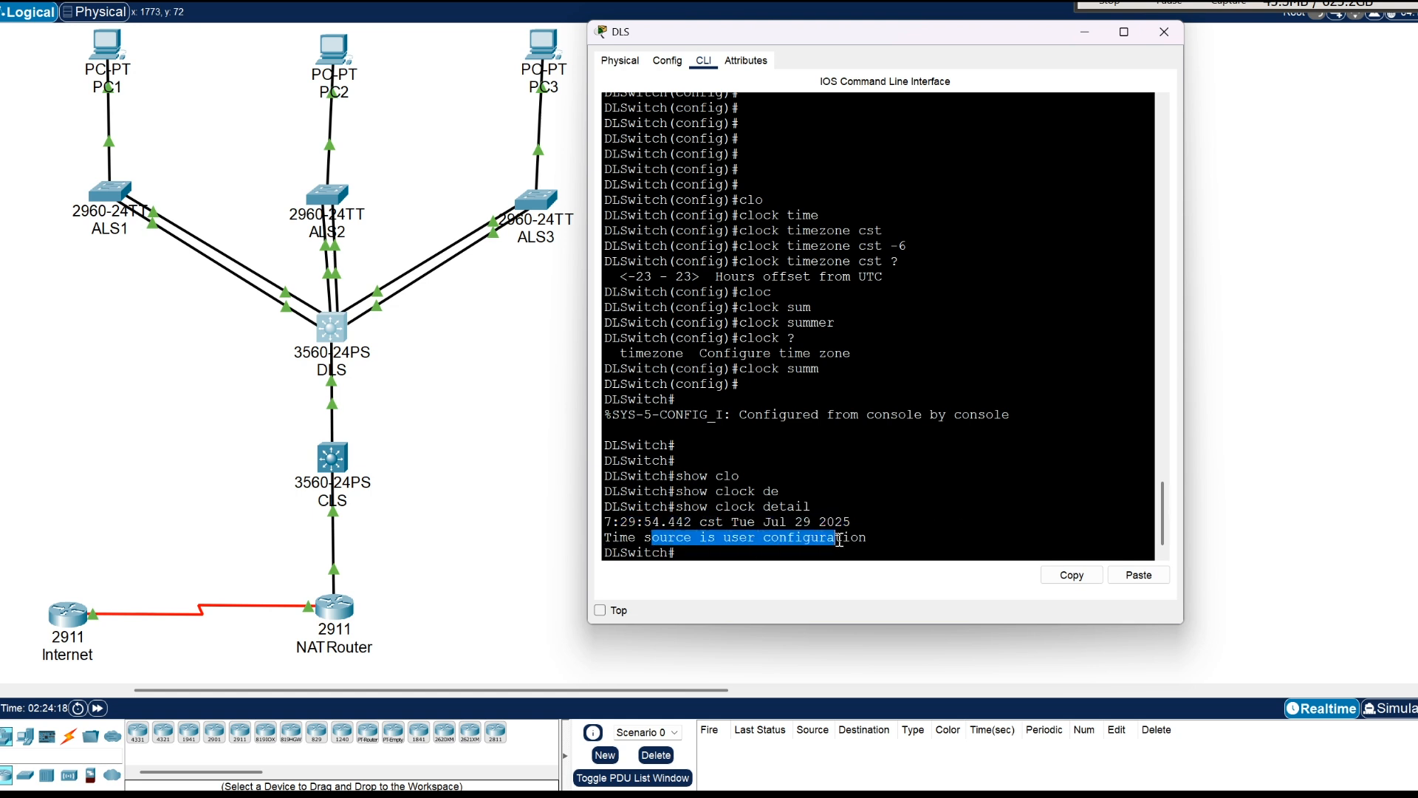
{"action": "left_click", "coordinate": [822, 547]}
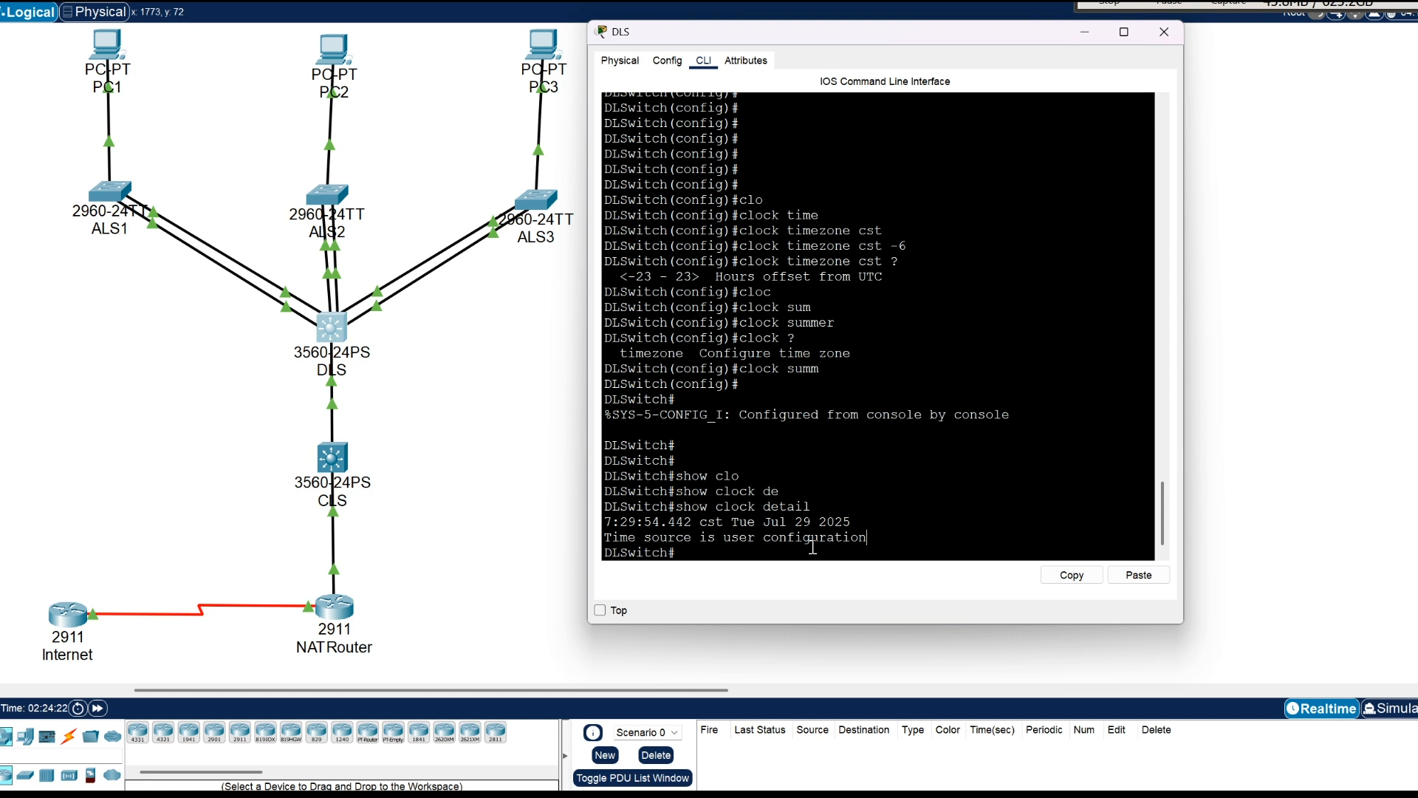
{"action": "double_click", "coordinate": [742, 522]}
{"action": "left_click", "coordinate": [741, 523]}
{"action": "double_click", "coordinate": [711, 522]}
{"action": "left_click", "coordinate": [748, 536]}
{"action": "left_click_drag", "start_coordinate": [691, 537], "coordinate": [878, 539]}
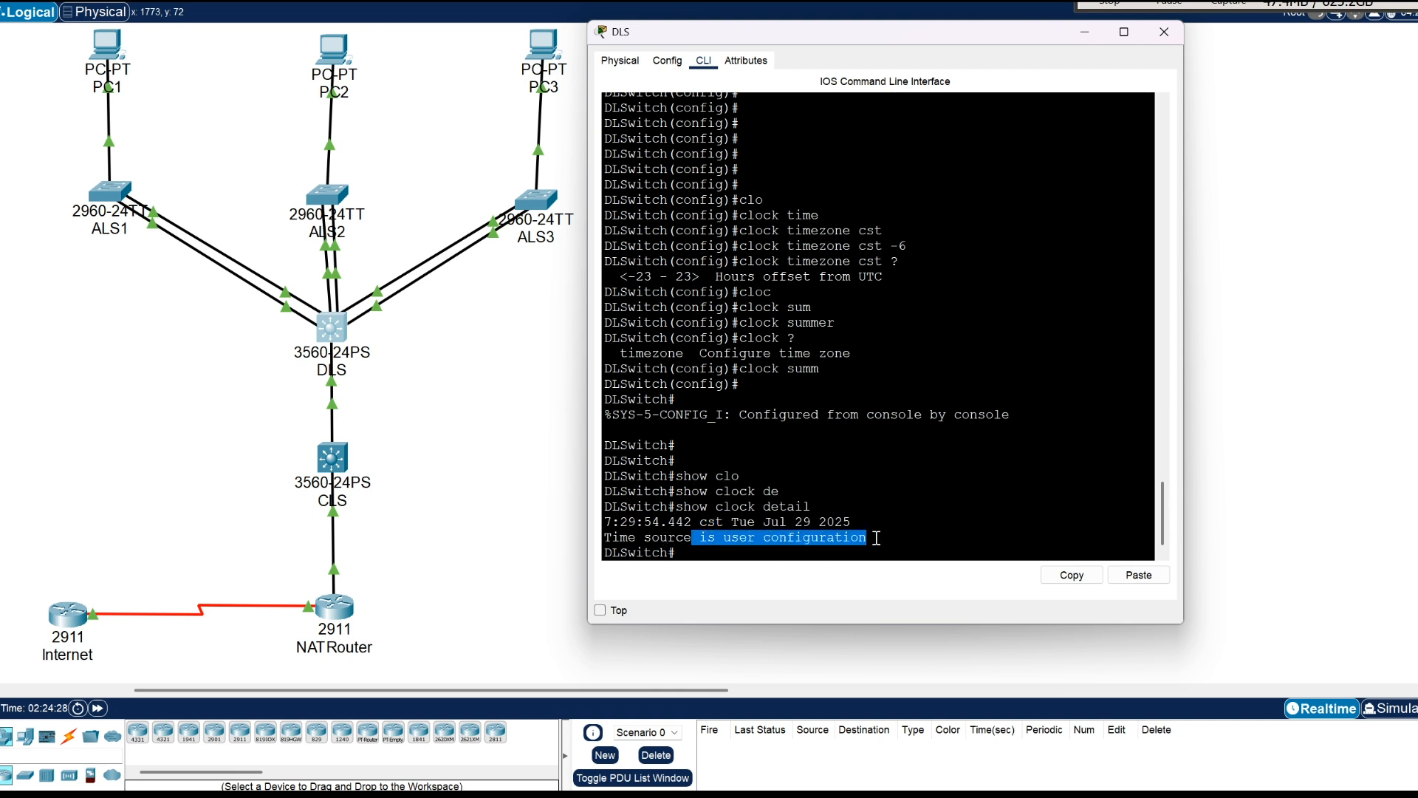
{"action": "left_click", "coordinate": [802, 555]}
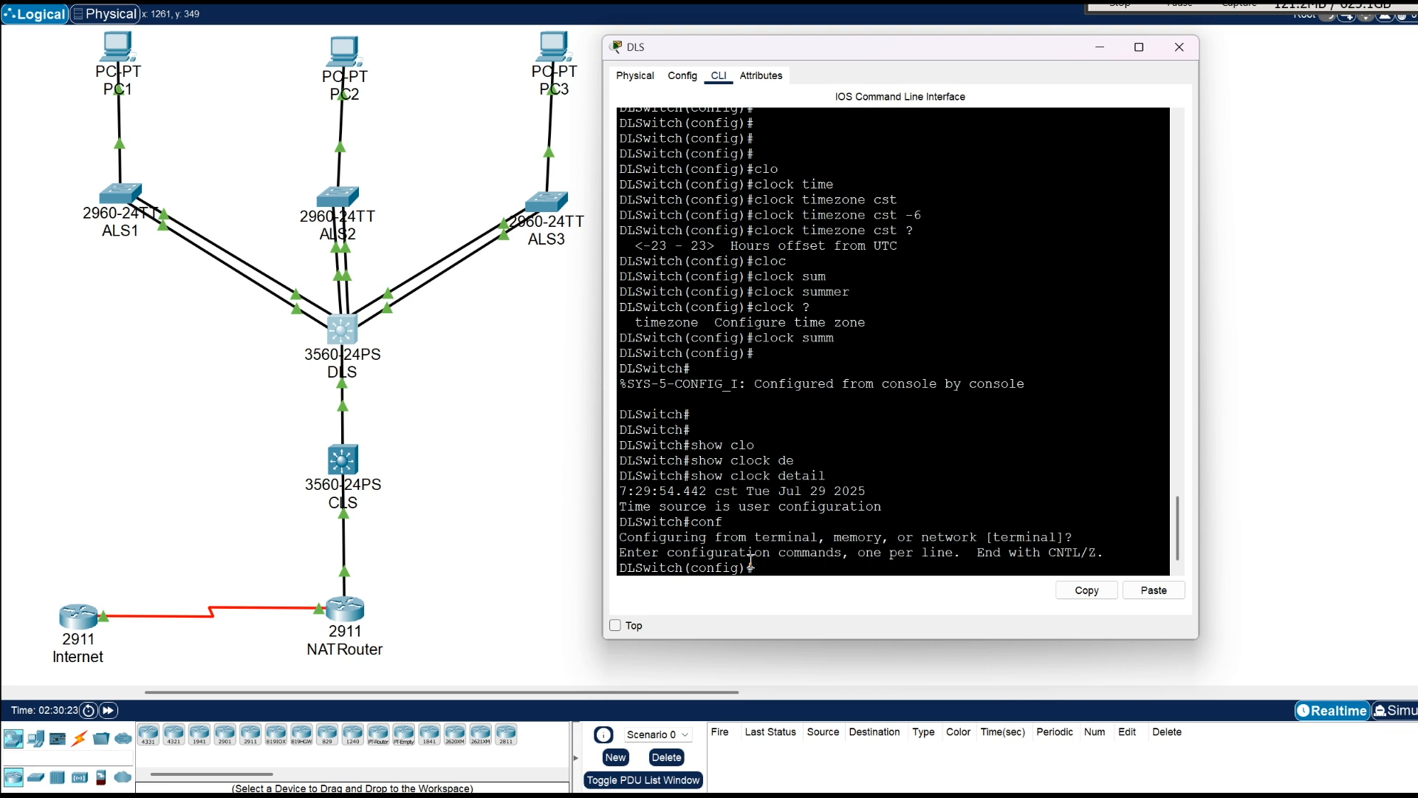
- Configure the DLS switch as an NTP master with stratum 10
{"action": "type", "text": "nt"}
{"action": "key", "text": "Tab"}
{"action": "type", "text": "mas"}
{"action": "key", "text": "Tab"}
{"action": "type", "text": "10"}
{"action": "key", "text": "Return"}
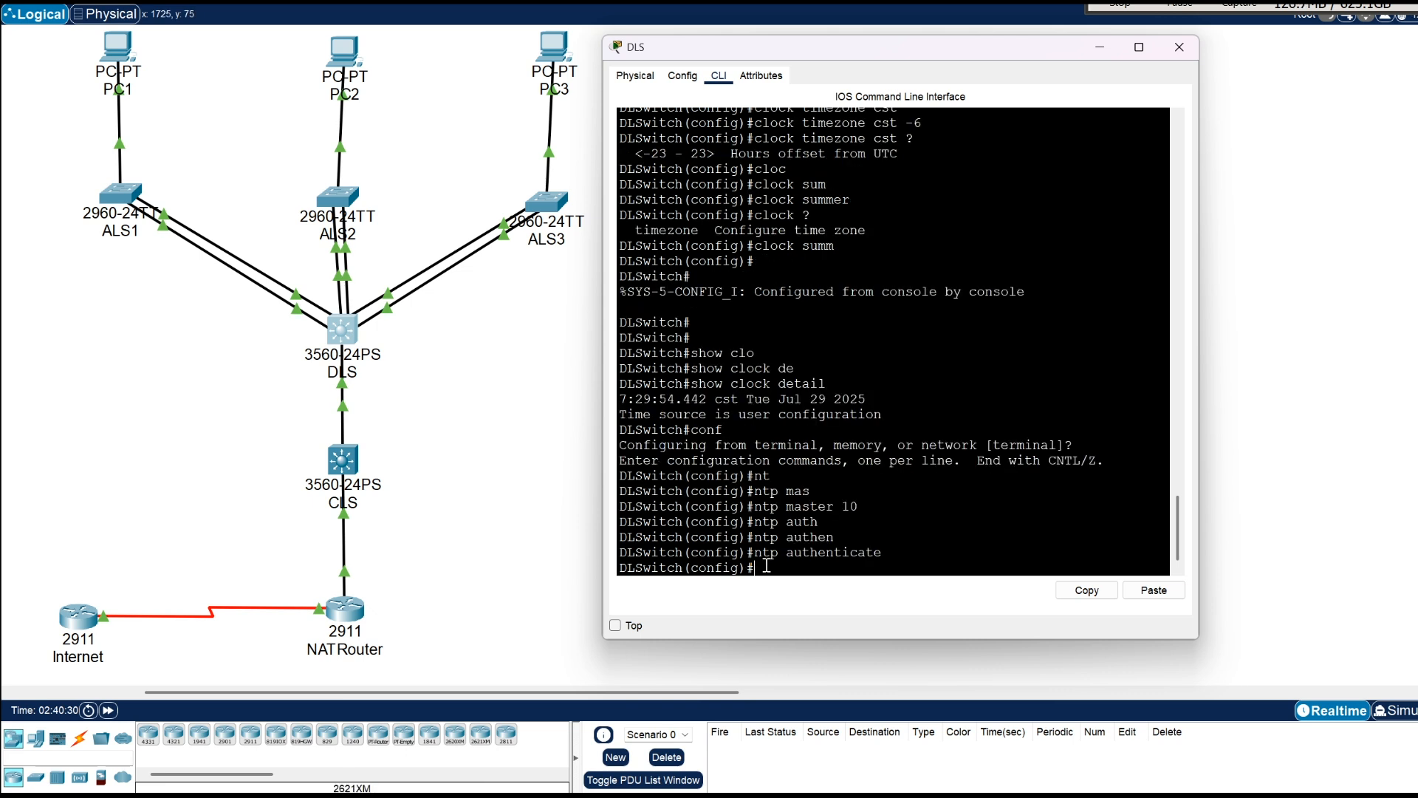
- Define NTP authentication key 1 with md5 and enter the key's password
{"action": "type", "text": "ntp authentication"}
{"action": "key", "text": "Tab"}
{"action": "type", "text": "1 md"}
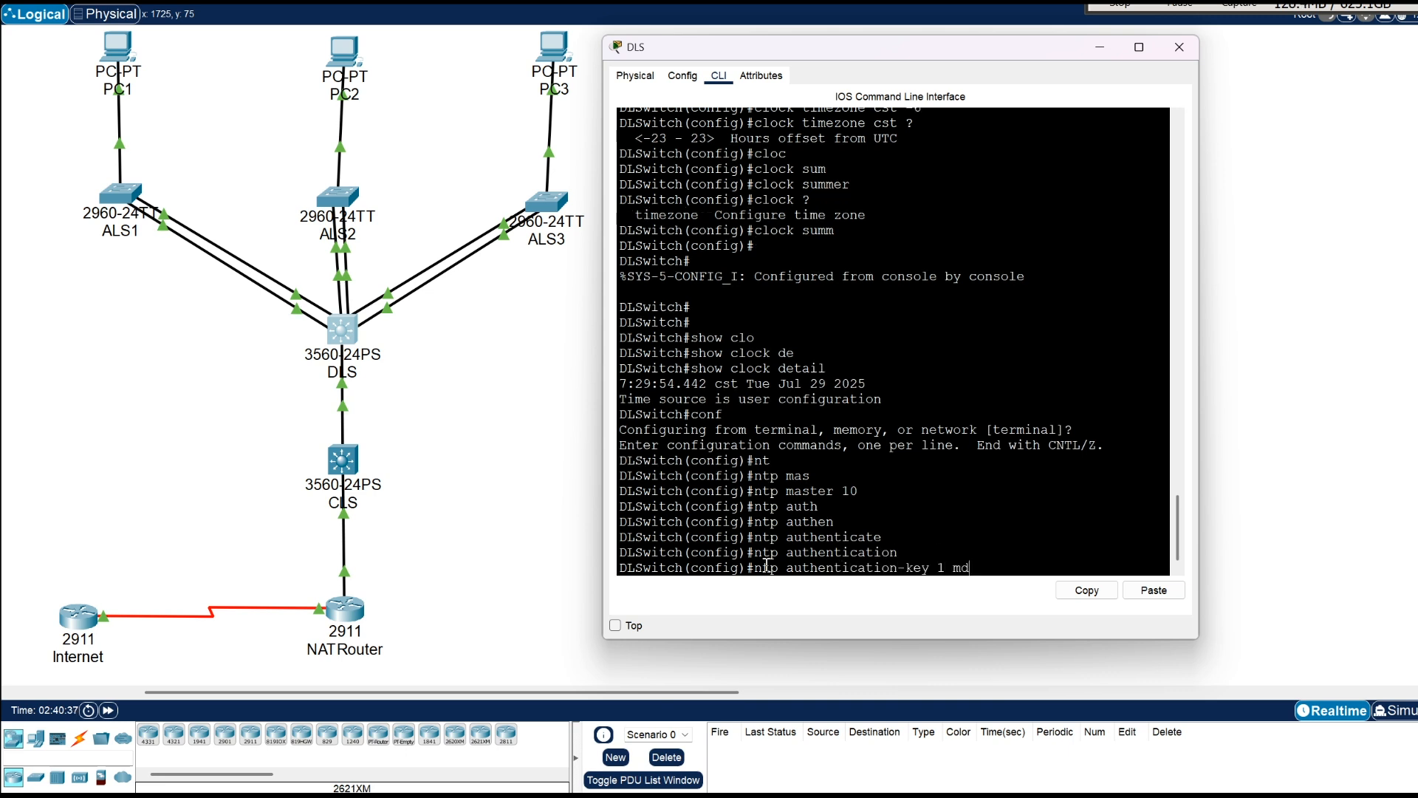
{"action": "key", "text": "Tab"}
{"action": "type", "text": "Password"}
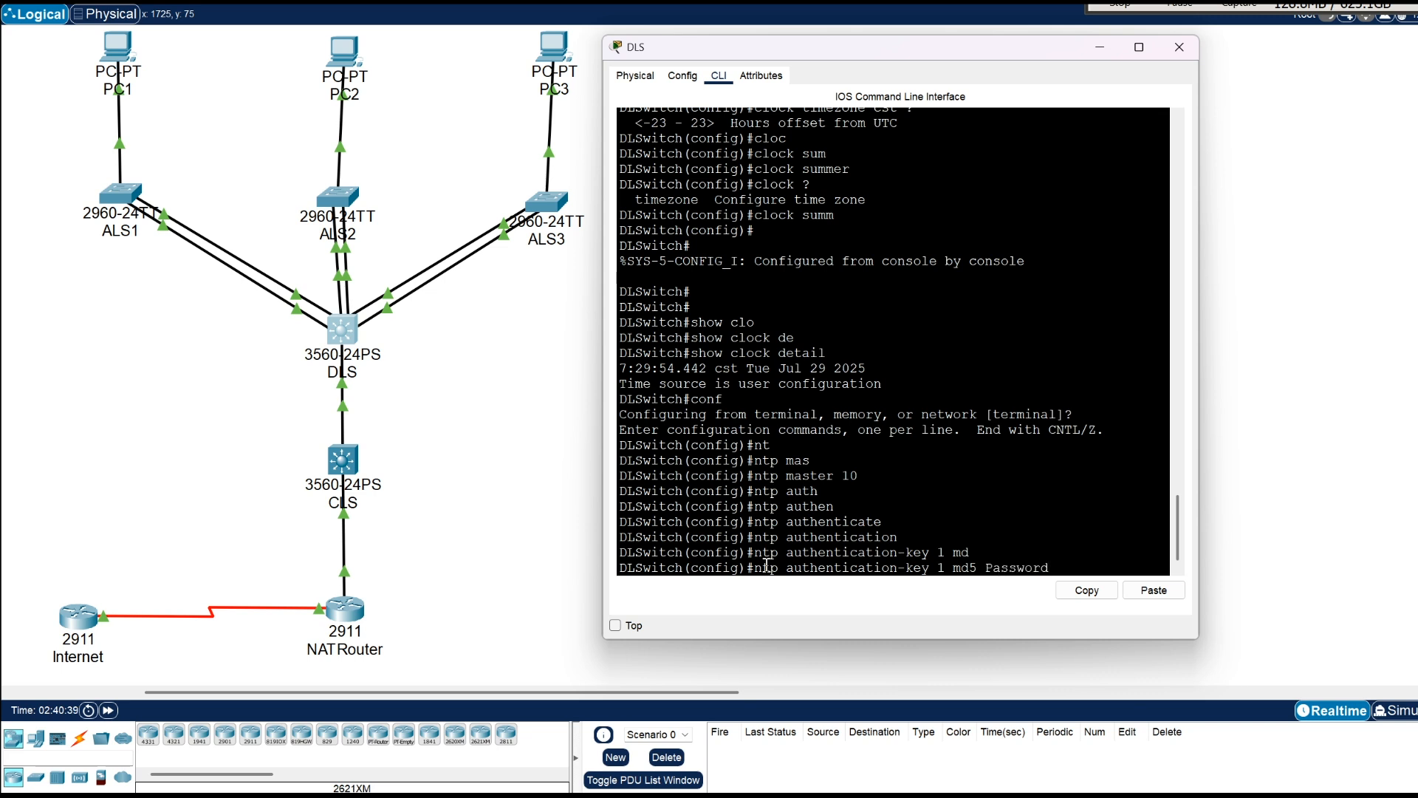
{"action": "key", "text": "Return"}
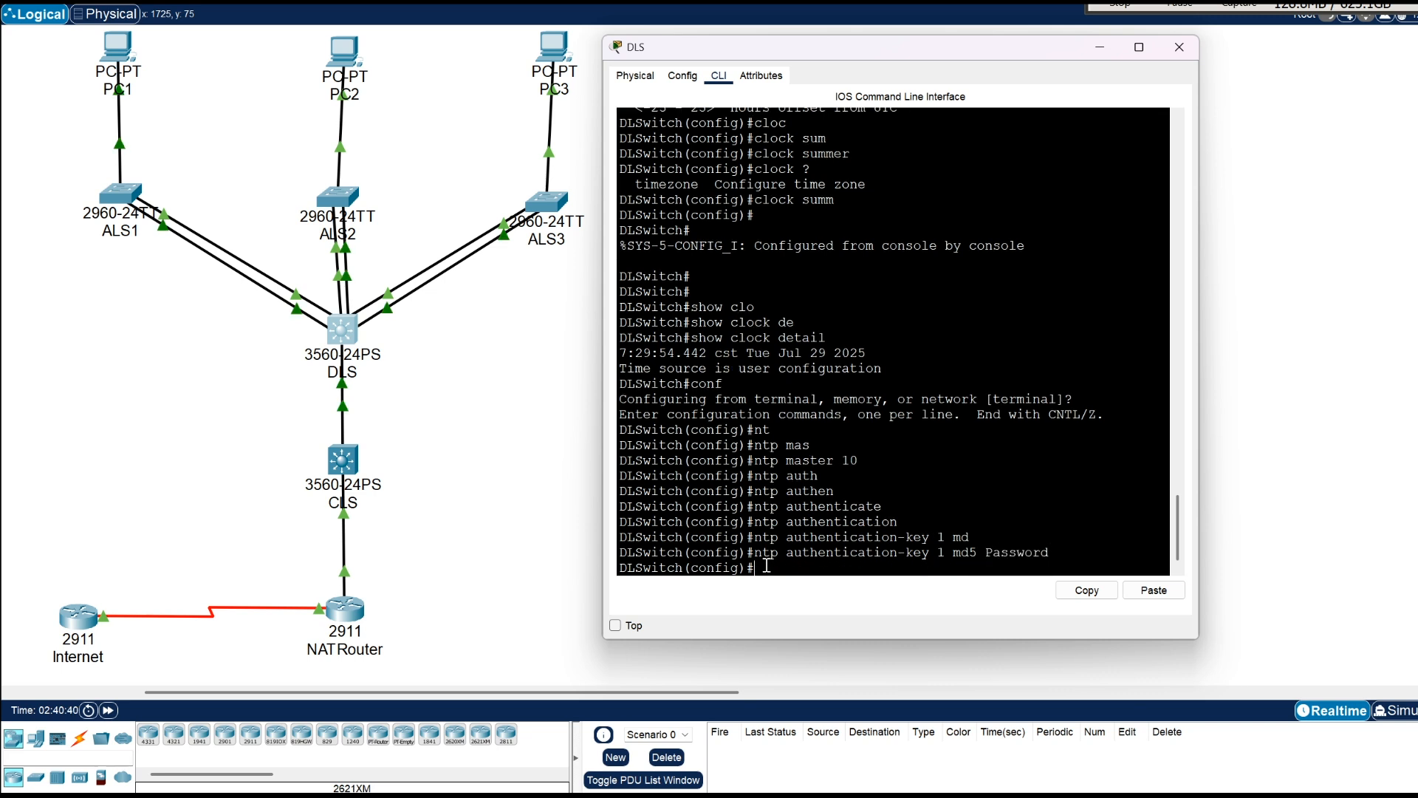
- Mark key 1 as the trusted NTP key on the switch
{"action": "type", "text": "ntp"}
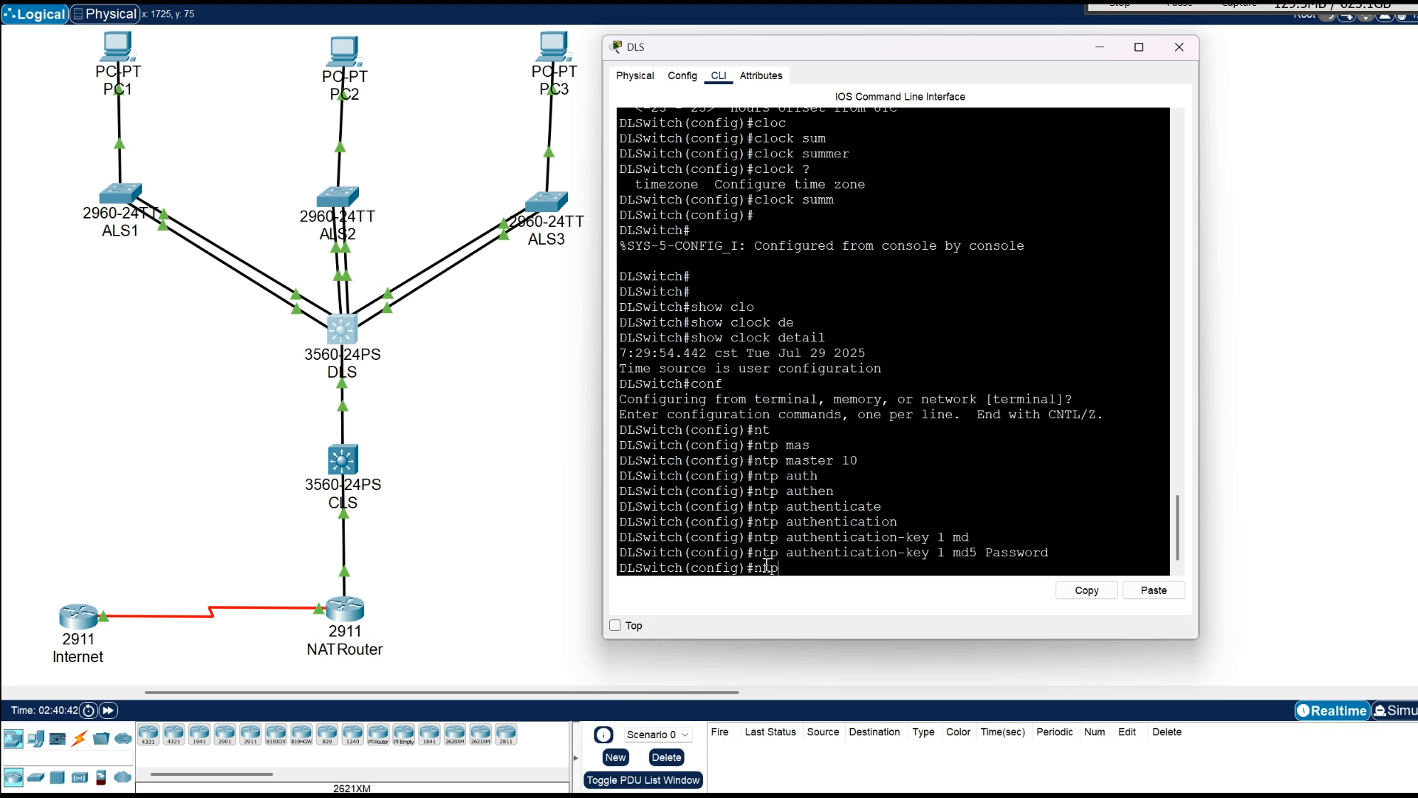
{"action": "key", "text": "Tab"}
{"action": "type", "text": "tr"}
{"action": "key", "text": "Tab"}
{"action": "type", "text": "1"}
{"action": "key", "text": "Return"}
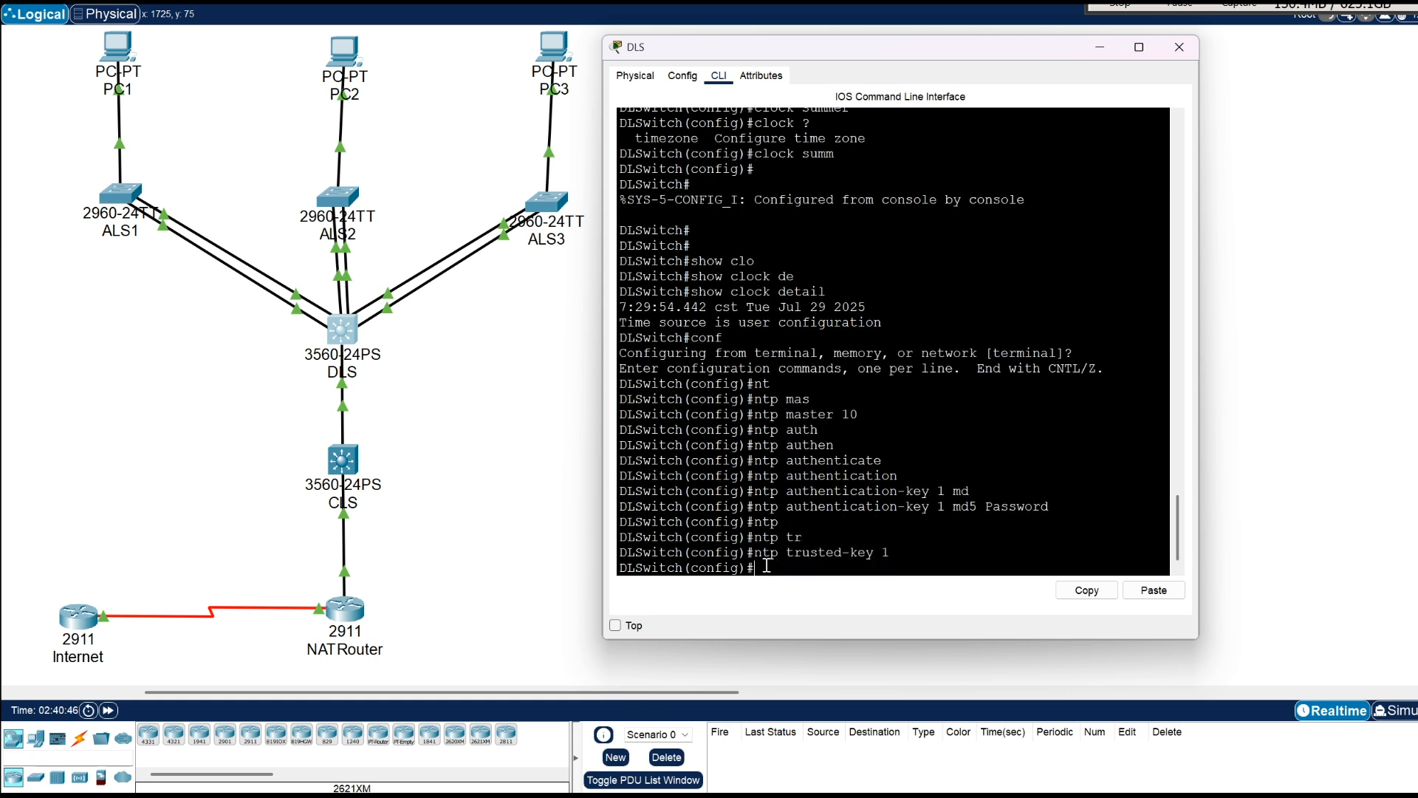
- Open the command line of switch ALS1 in global configuration mode
{"action": "left_click", "coordinate": [127, 270]}
{"action": "left_click_drag", "start_coordinate": [54, 168], "coordinate": [671, 226]}
{"action": "left_click", "coordinate": [608, 357]}
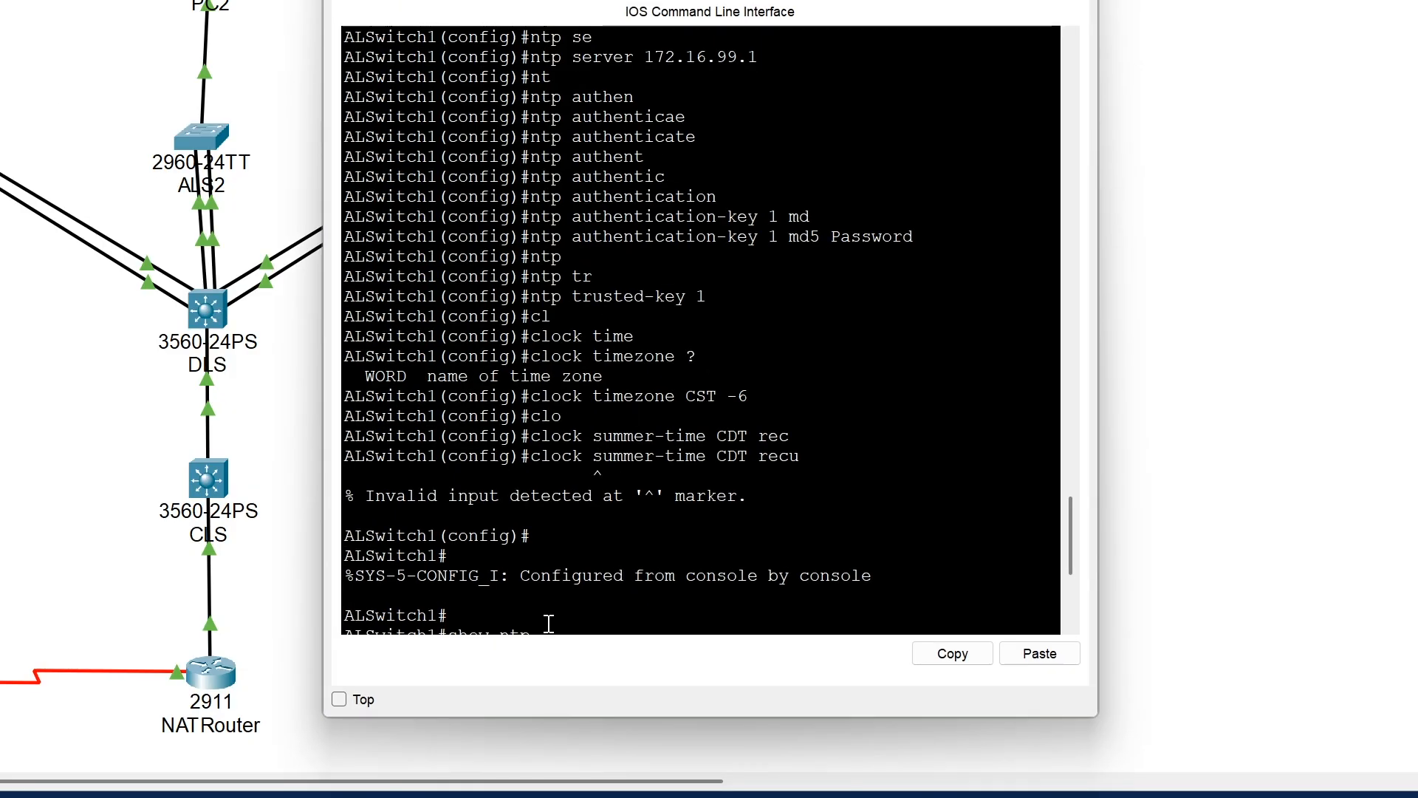
{"action": "scroll", "coordinate": [549, 623], "scroll_direction": "down", "scroll_amount": 6}
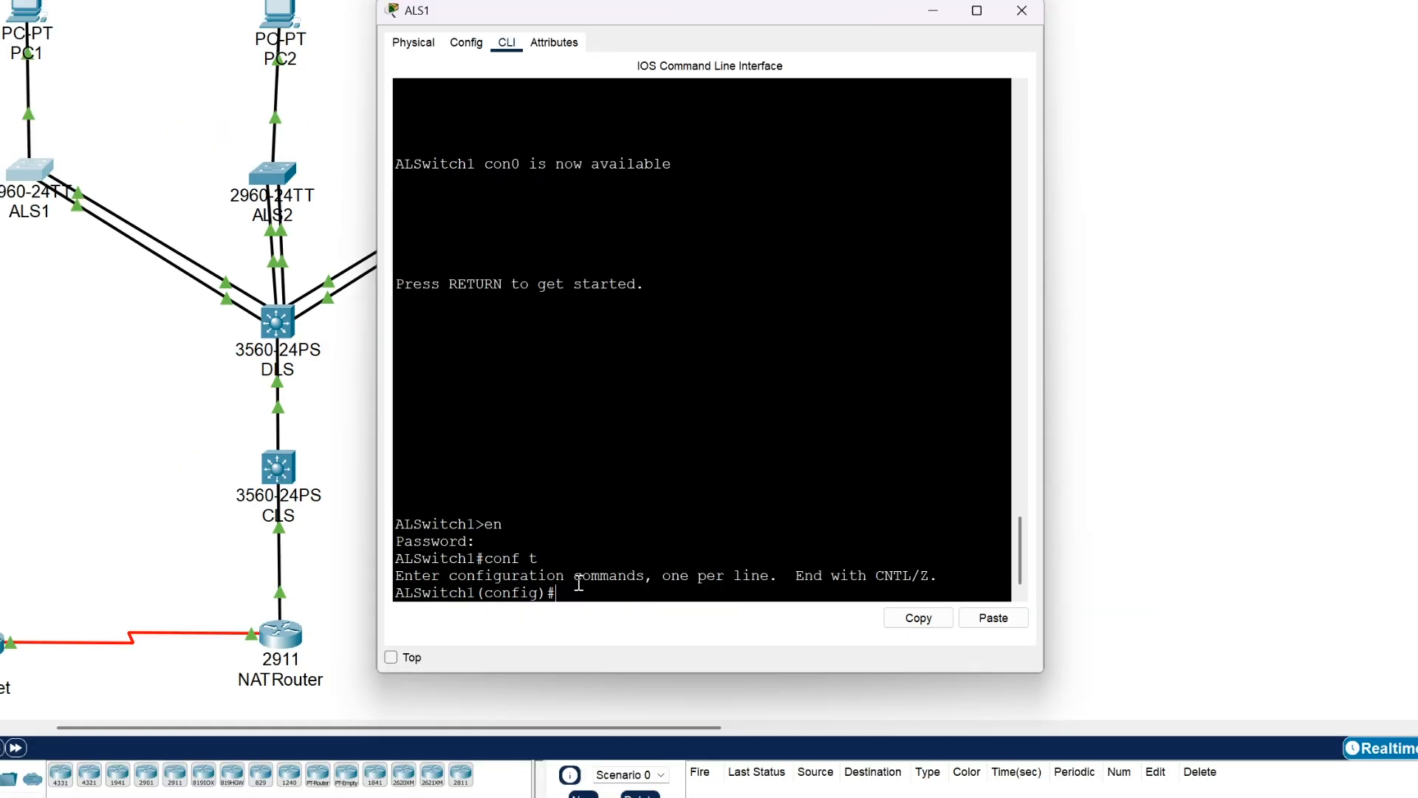
- Configure ALS1 to use 172.16.1.4 as its NTP server
{"action": "type", "text": "ntp"}
{"action": "key", "text": "Tab"}
{"action": "type", "text": "ser"}
{"action": "key", "text": "Tab"}
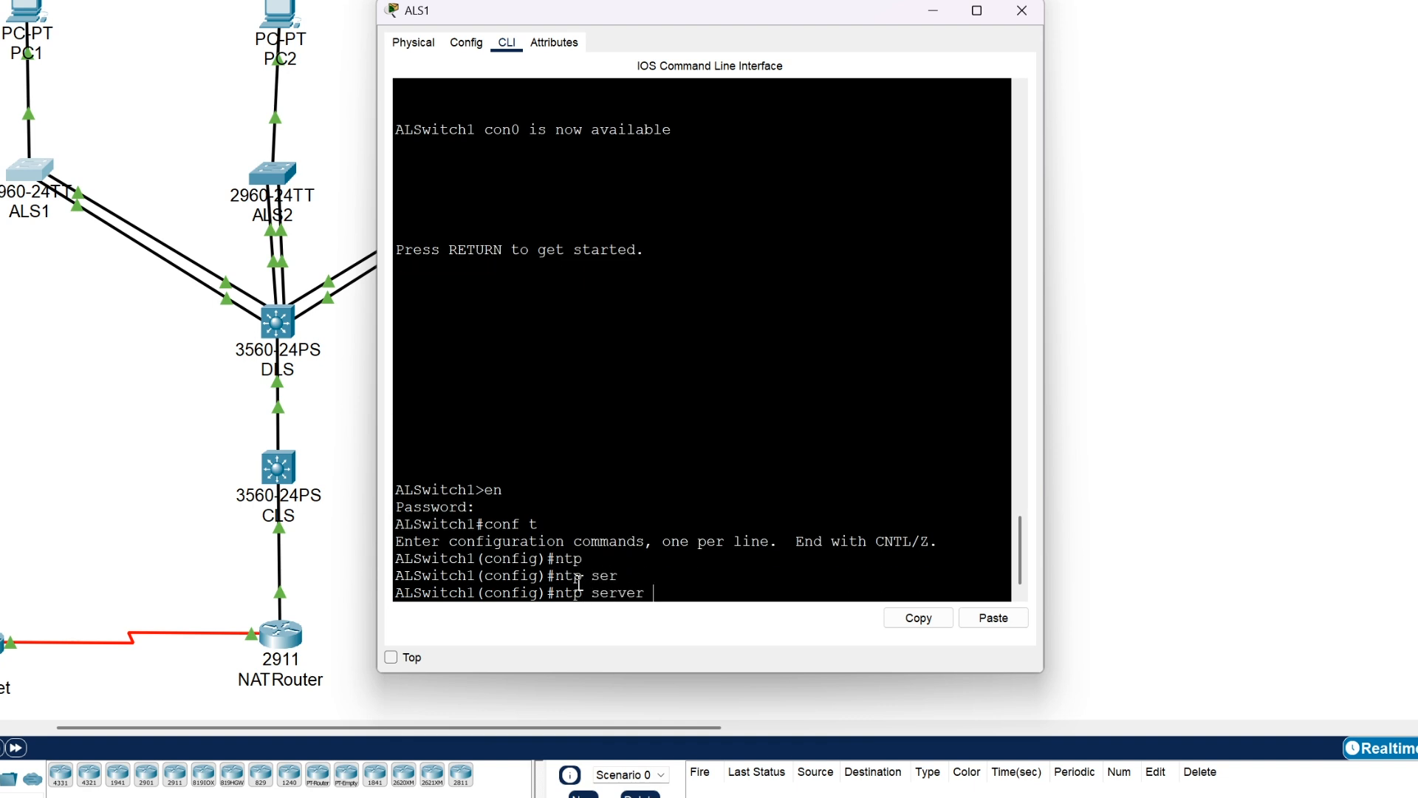
{"action": "left_click", "coordinate": [994, 619]}
{"action": "left_click", "coordinate": [990, 619]}
{"action": "key", "text": "BackSpace"}
{"action": "key", "text": "BackSpace"}
{"action": "key", "text": "BackSpace"}
{"action": "key", "text": "BackSpace"}
{"action": "key", "text": "BackSpace"}
{"action": "key", "text": "BackSpace"}
{"action": "key", "text": "BackSpace"}
{"action": "key", "text": "BackSpace"}
{"action": "key", "text": "BackSpace"}
{"action": "key", "text": "BackSpace"}
{"action": "key", "text": "Return"}
- Enable NTP authentication on ALS1
{"action": "type", "text": "nt"}
{"action": "key", "text": "Tab"}
{"action": "type", "text": "a"}
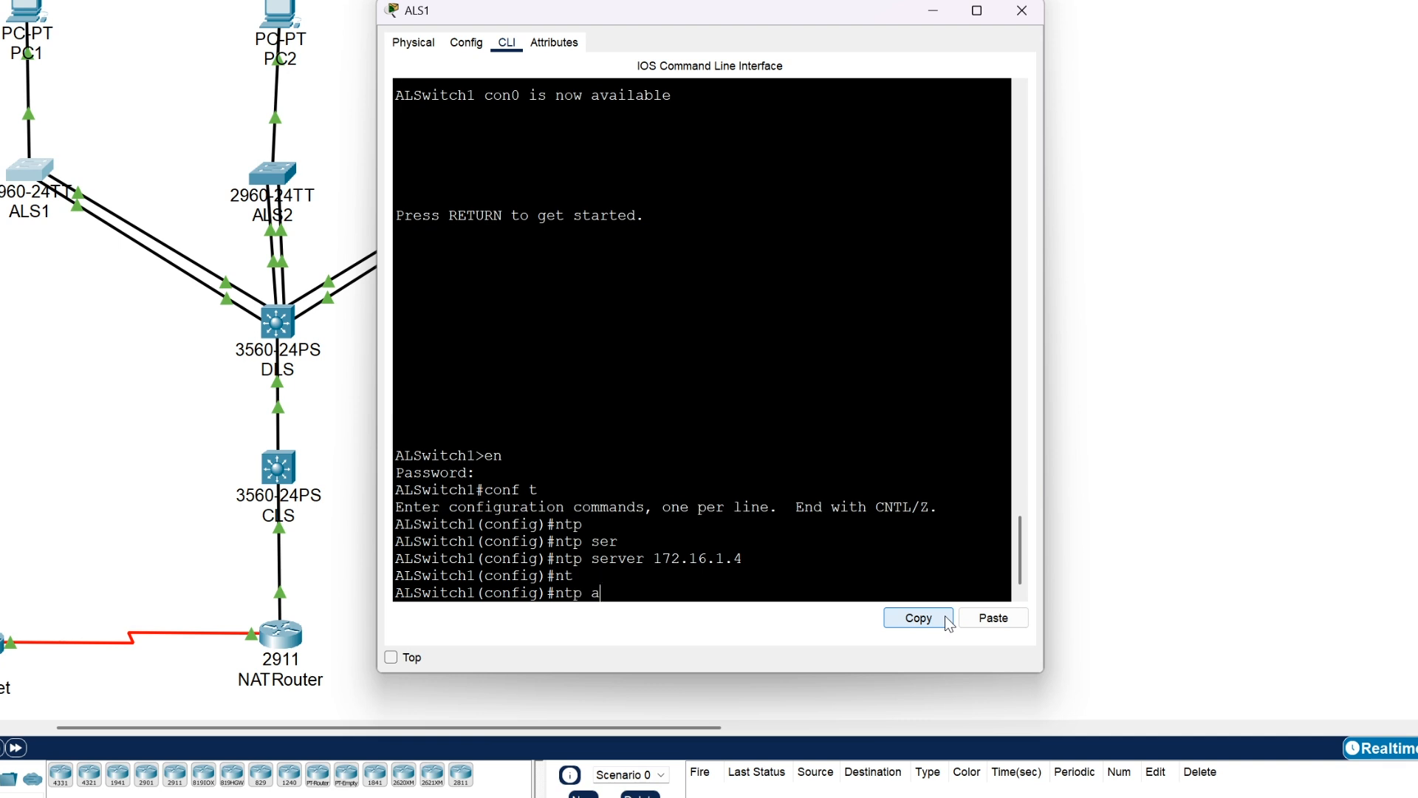
{"action": "type", "text": "uthenticate"}
{"action": "key", "text": "Return"}
- Define NTP authentication key 1 with md5 on ALS1 and enter the key's password, correcting the mistyped entry
{"action": "type", "text": "ntp authe"}
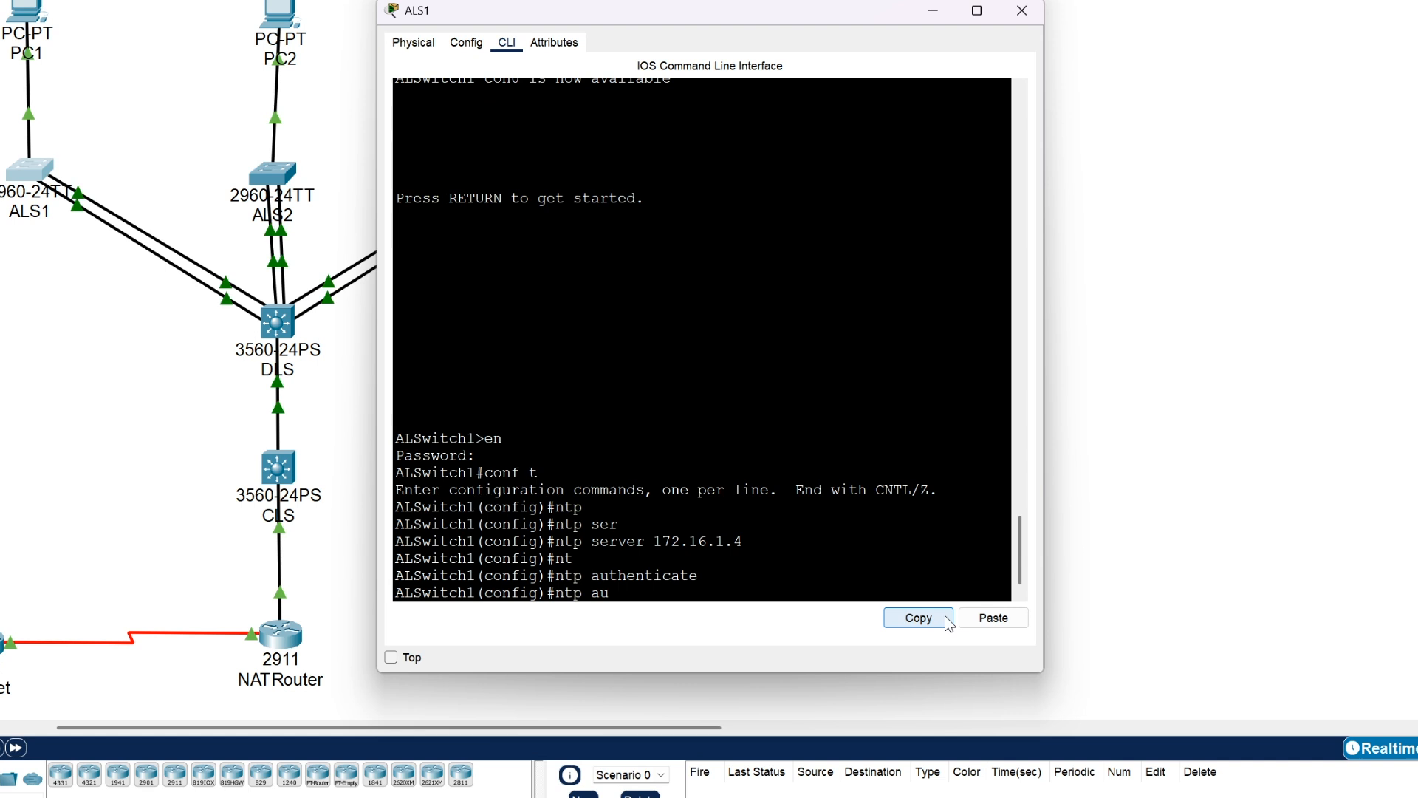
{"action": "key", "text": "Tab"}
{"action": "type", "text": "n"}
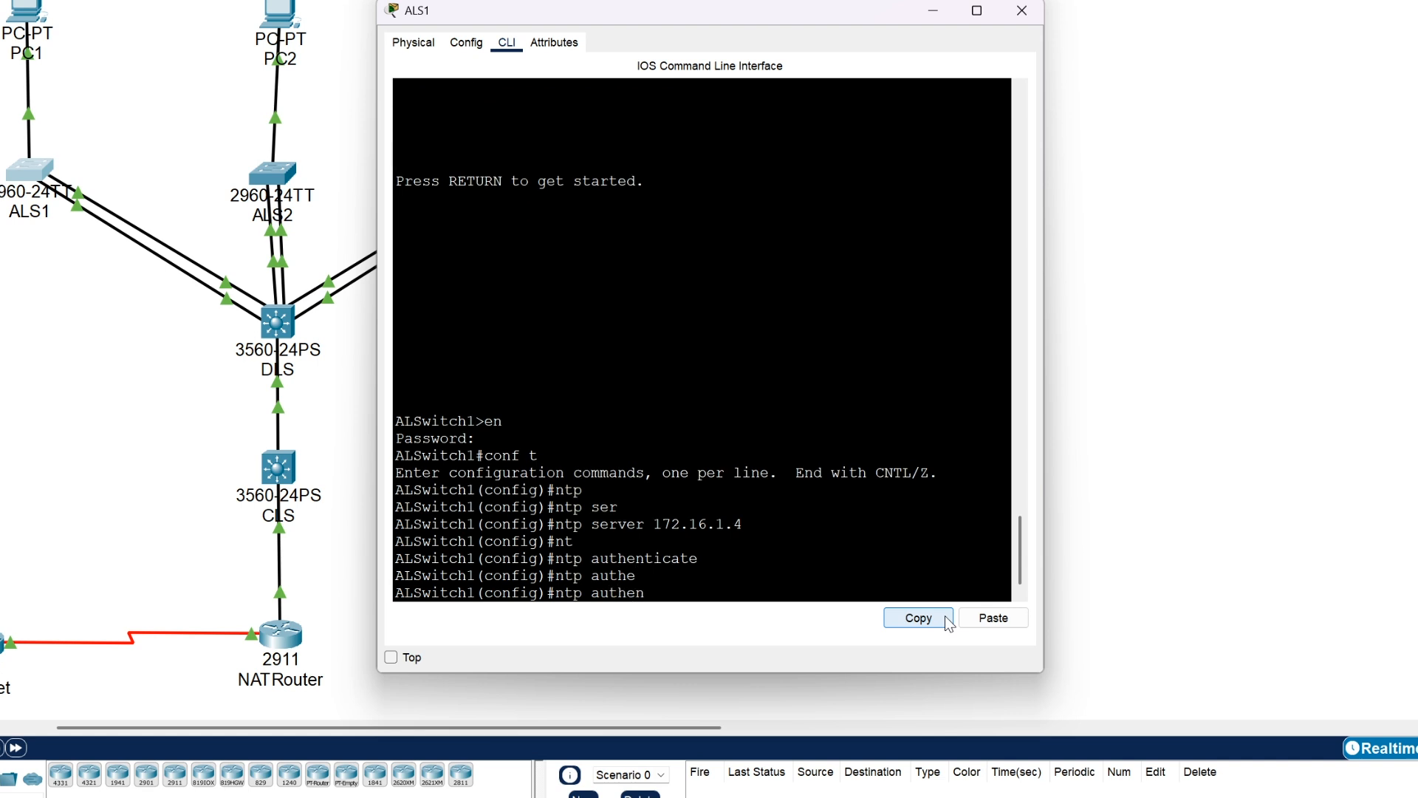
{"action": "type", "text": "tication"}
{"action": "key", "text": "Tab"}
{"action": "type", "text": "1"}
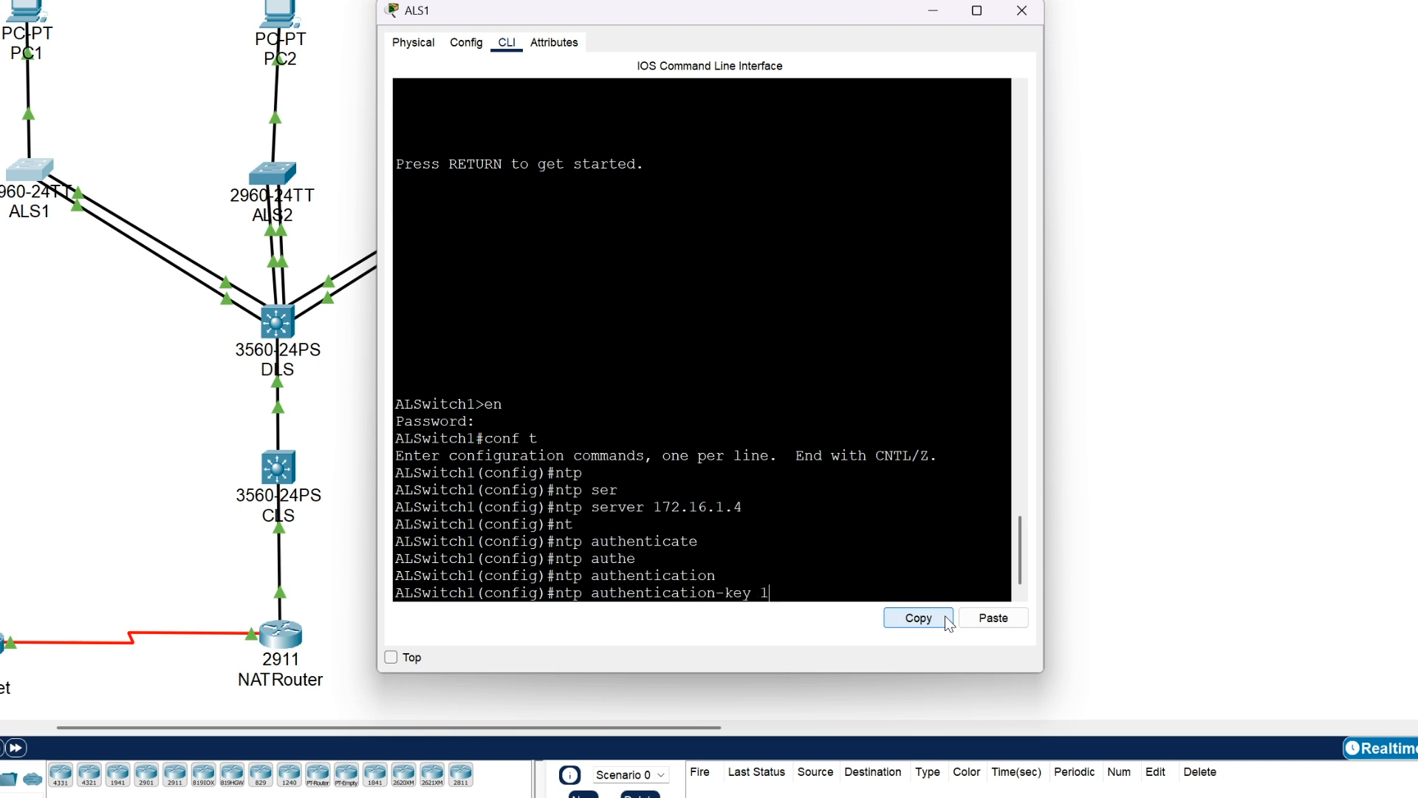
{"action": "type", "text": " m"}
{"action": "key", "text": "Tab"}
{"action": "type", "text": "P"}
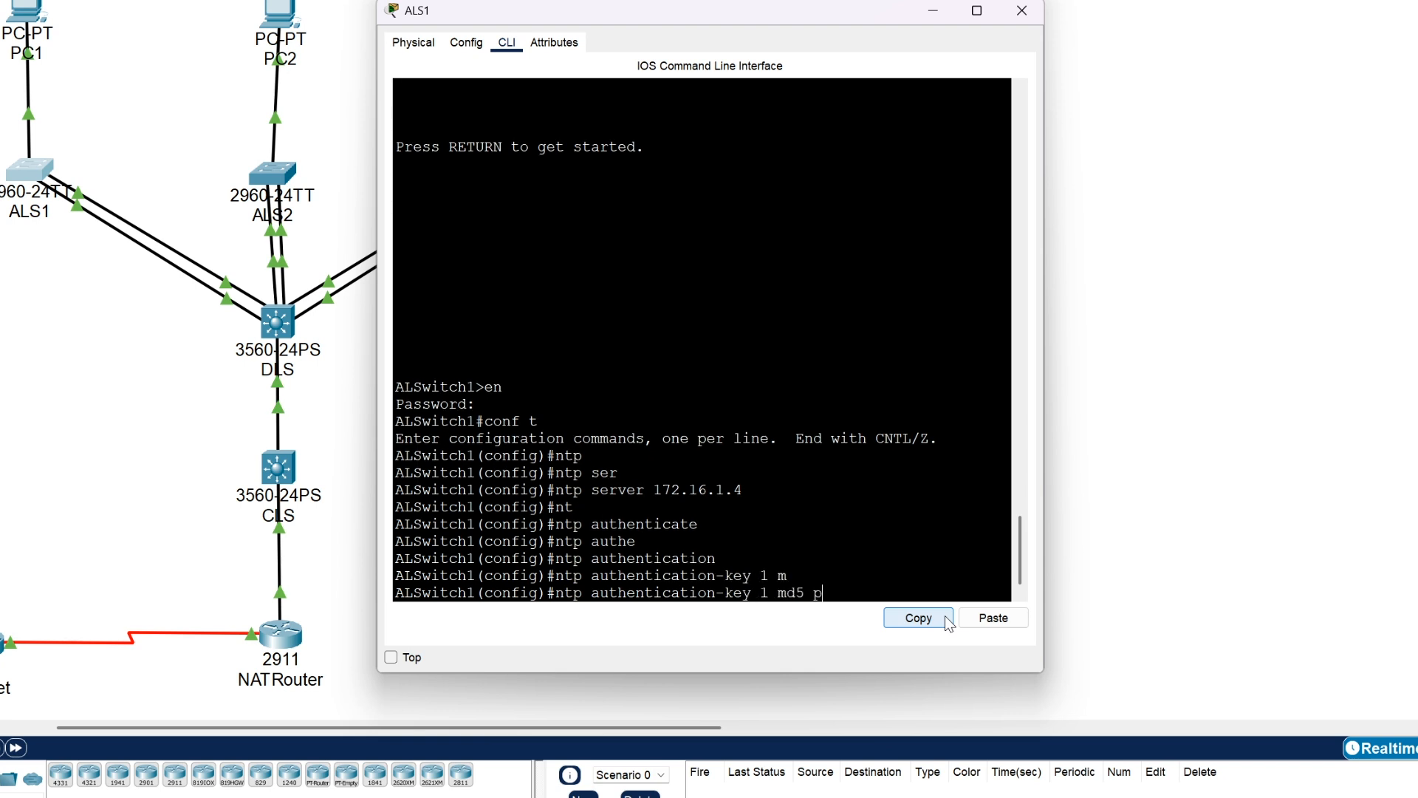
{"action": "type", "text": "ass"}
{"action": "key", "text": "Return"}
{"action": "key", "text": "Up"}
{"action": "type", "text": "ord"}
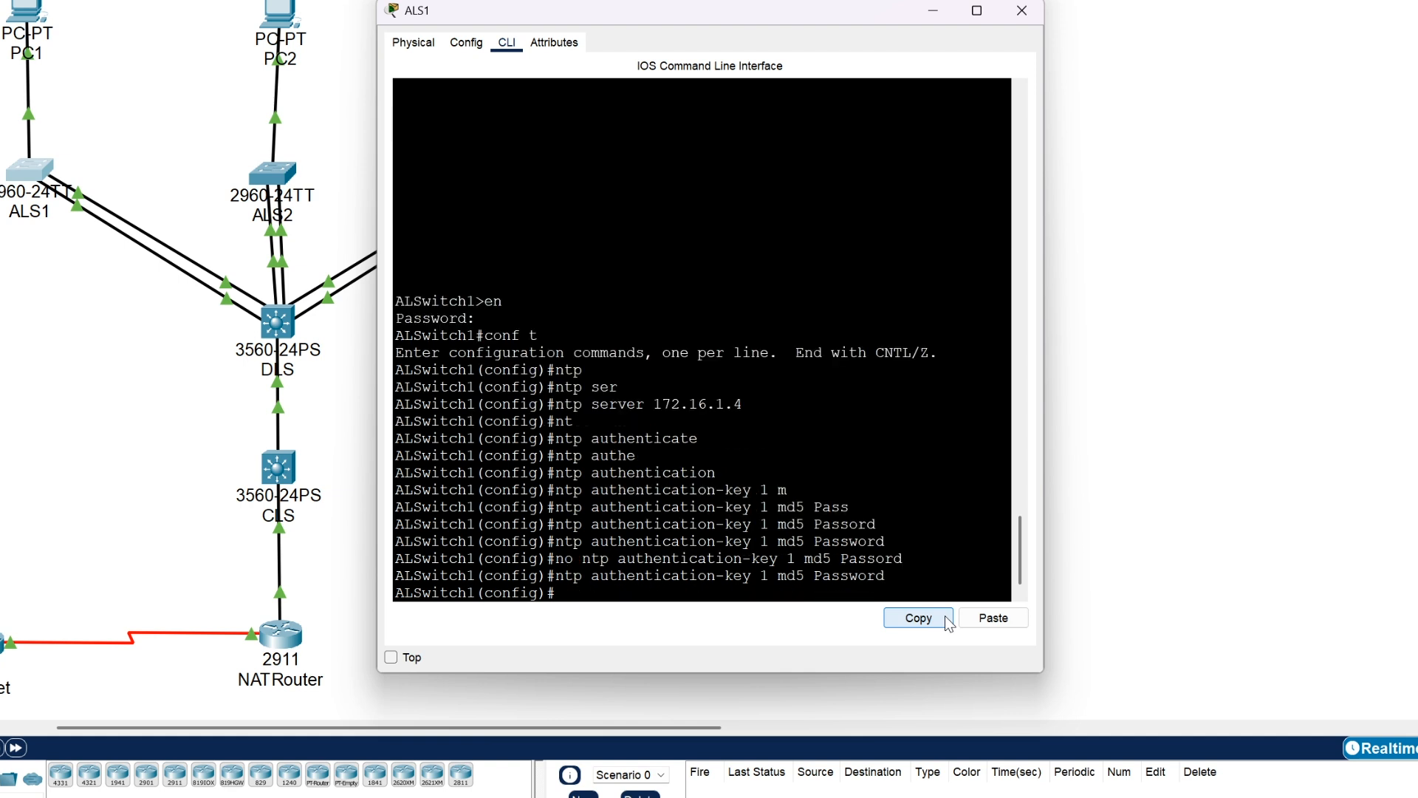
- Mark key 1 as the trusted NTP key on ALS1
{"action": "type", "text": "nt"}
{"action": "key", "text": "Tab"}
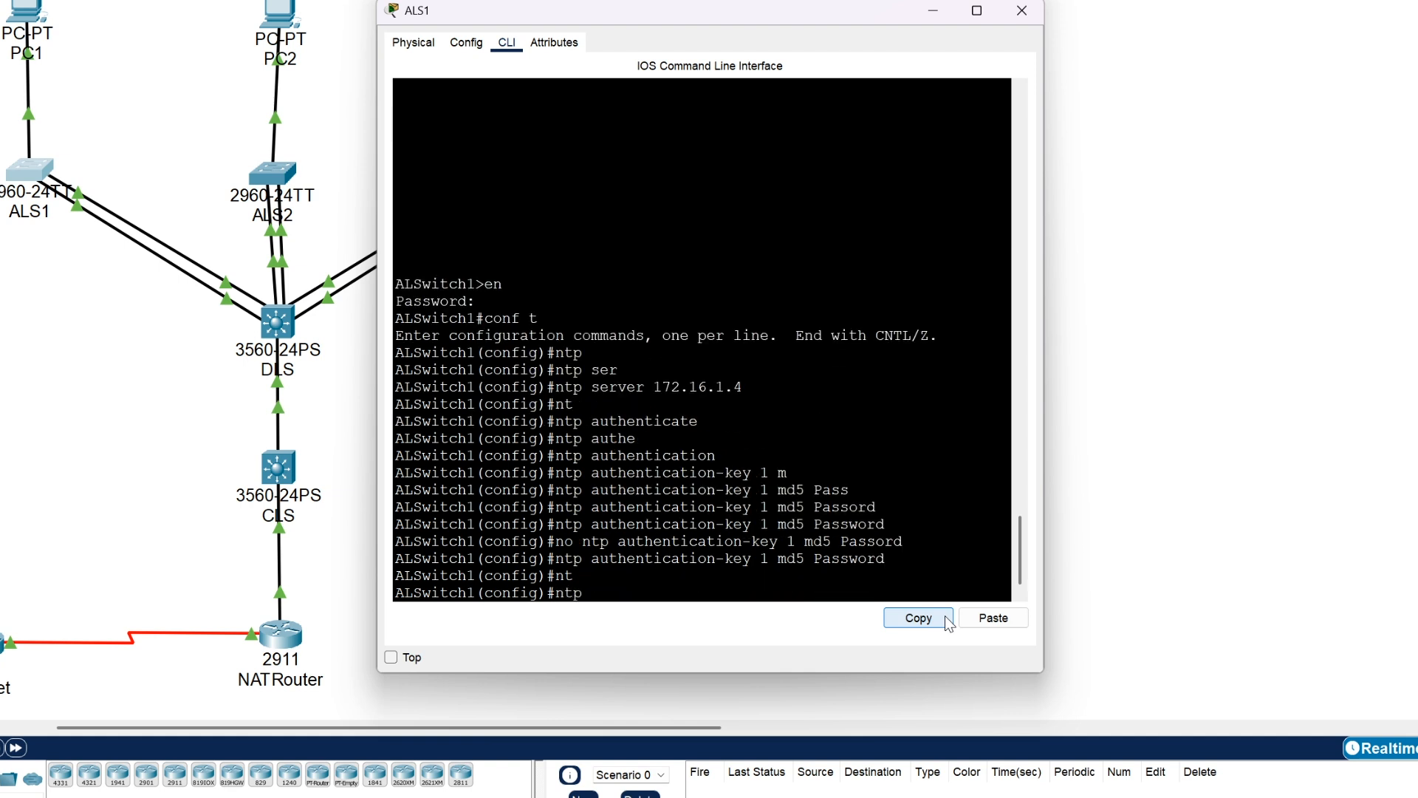
{"action": "type", "text": "tr"}
{"action": "key", "text": "Tab"}
{"action": "type", "text": "1"}
{"action": "key", "text": "Return"}
- Set the ALS1 clock timezone to CST with an offset of -6
{"action": "type", "text": "clo"}
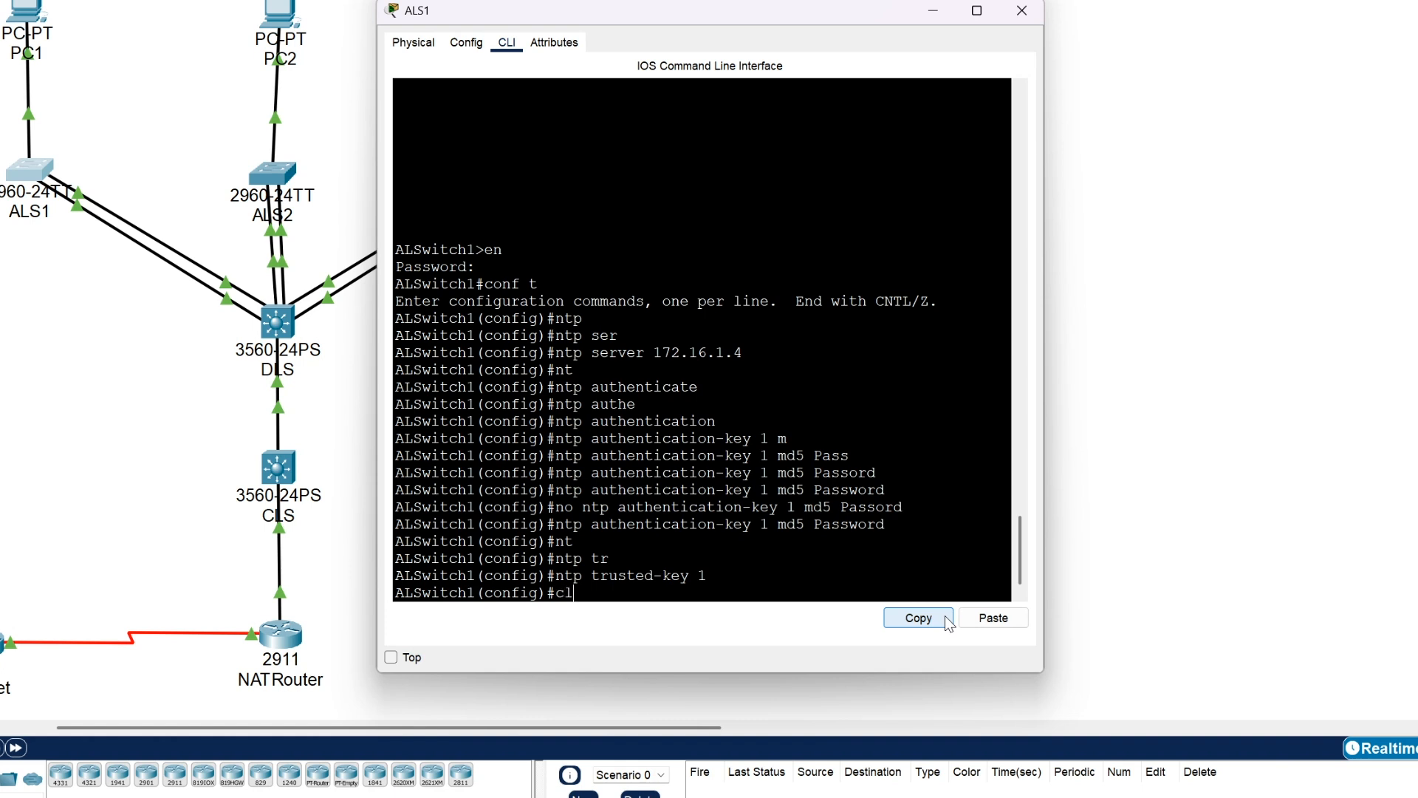
{"action": "key", "text": "Tab"}
{"action": "type", "text": "tim"}
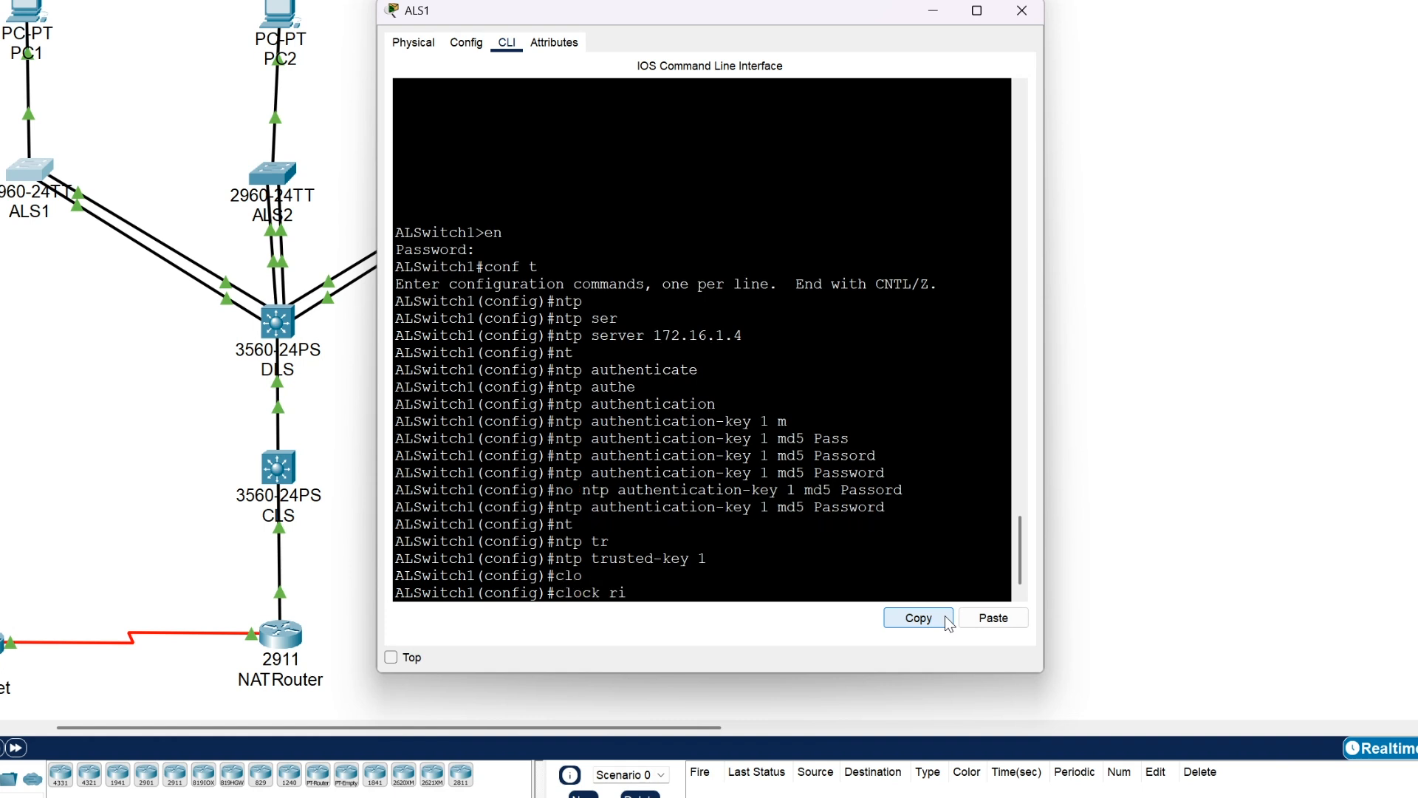
{"action": "key", "text": "BackSpace"}
{"action": "key", "text": "BackSpace"}
{"action": "type", "text": "im"}
{"action": "key", "text": "Tab"}
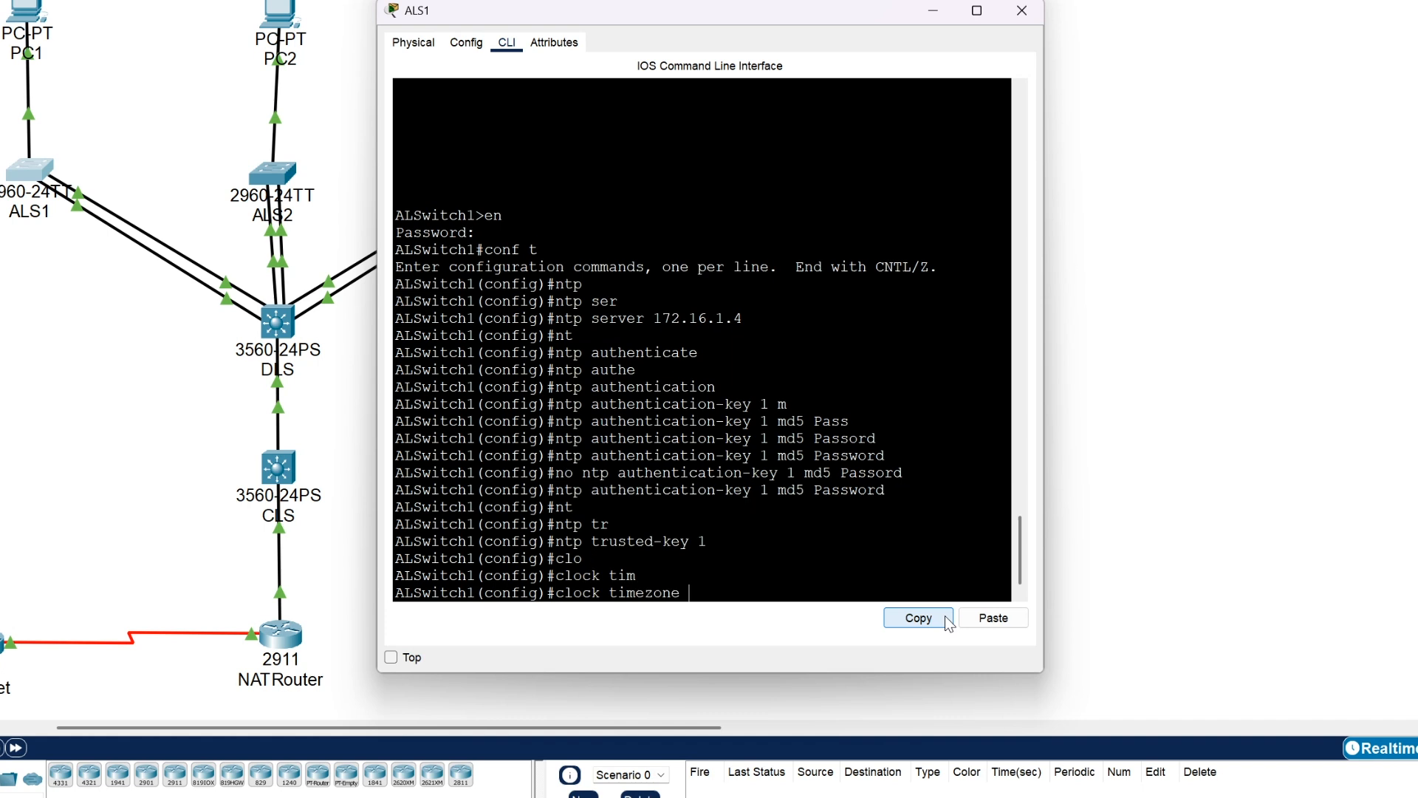
{"action": "type", "text": "CST -6"}
{"action": "key", "text": "Return"}
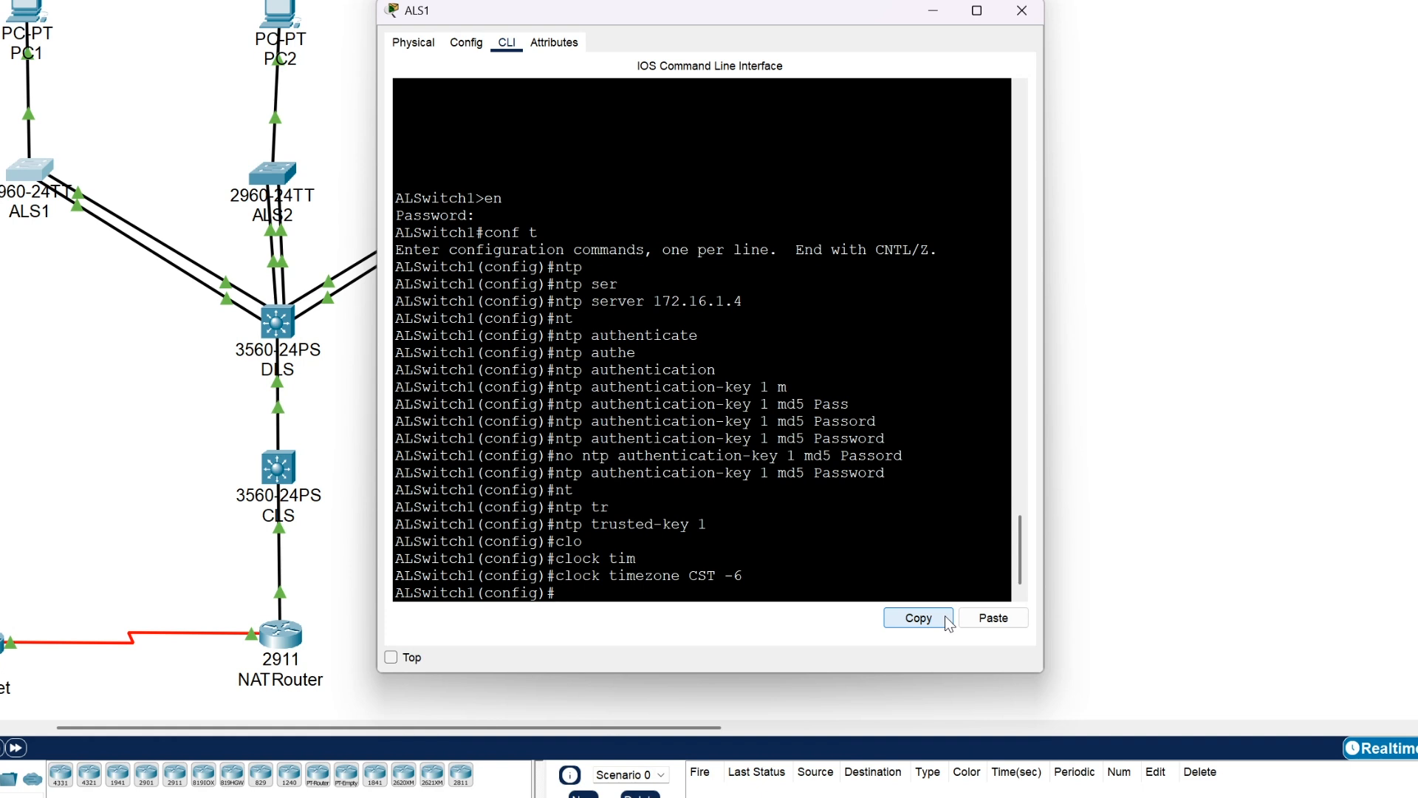
- Display the NTP status of ALS1 from within configuration mode
{"action": "type", "text": "do show ntp st"}
{"action": "type", "text": "a"}
{"action": "key", "text": "Return"}
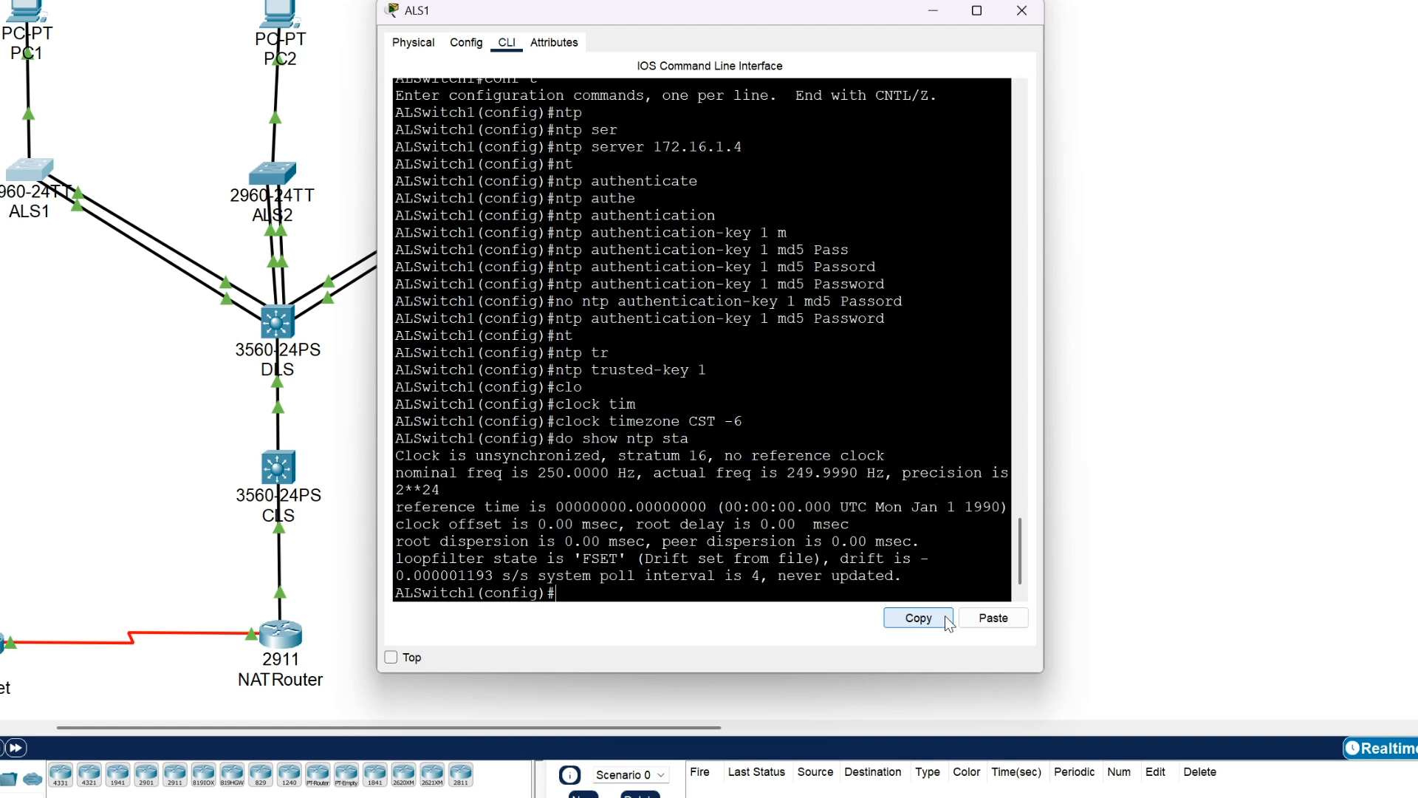
- Widen the ALS1 window and display its NTP associations to examine the configured server entry
{"action": "left_click_drag", "start_coordinate": [1044, 660], "coordinate": [1296, 660]}
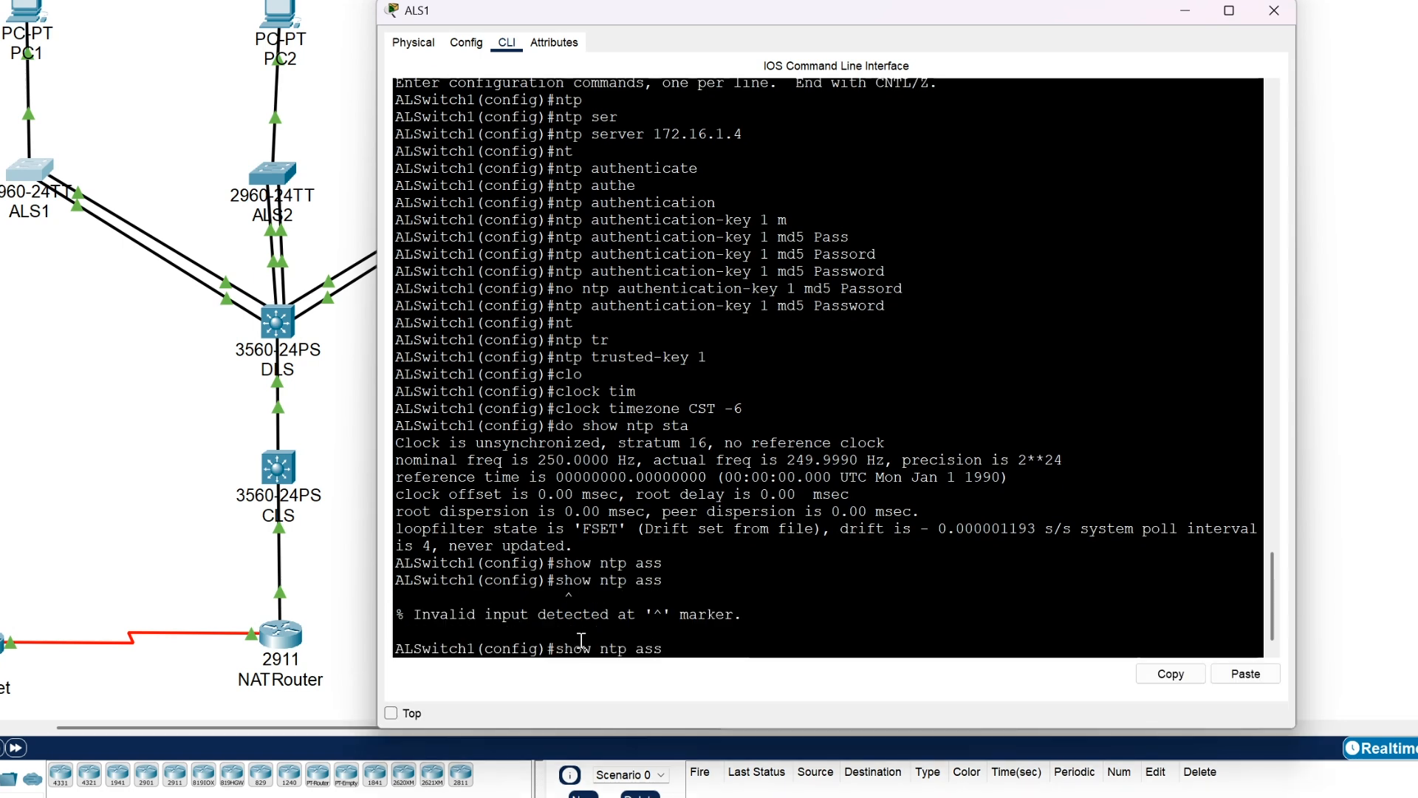
{"action": "key", "text": "Home"}
{"action": "type", "text": "do"}
{"action": "key", "text": "Return"}
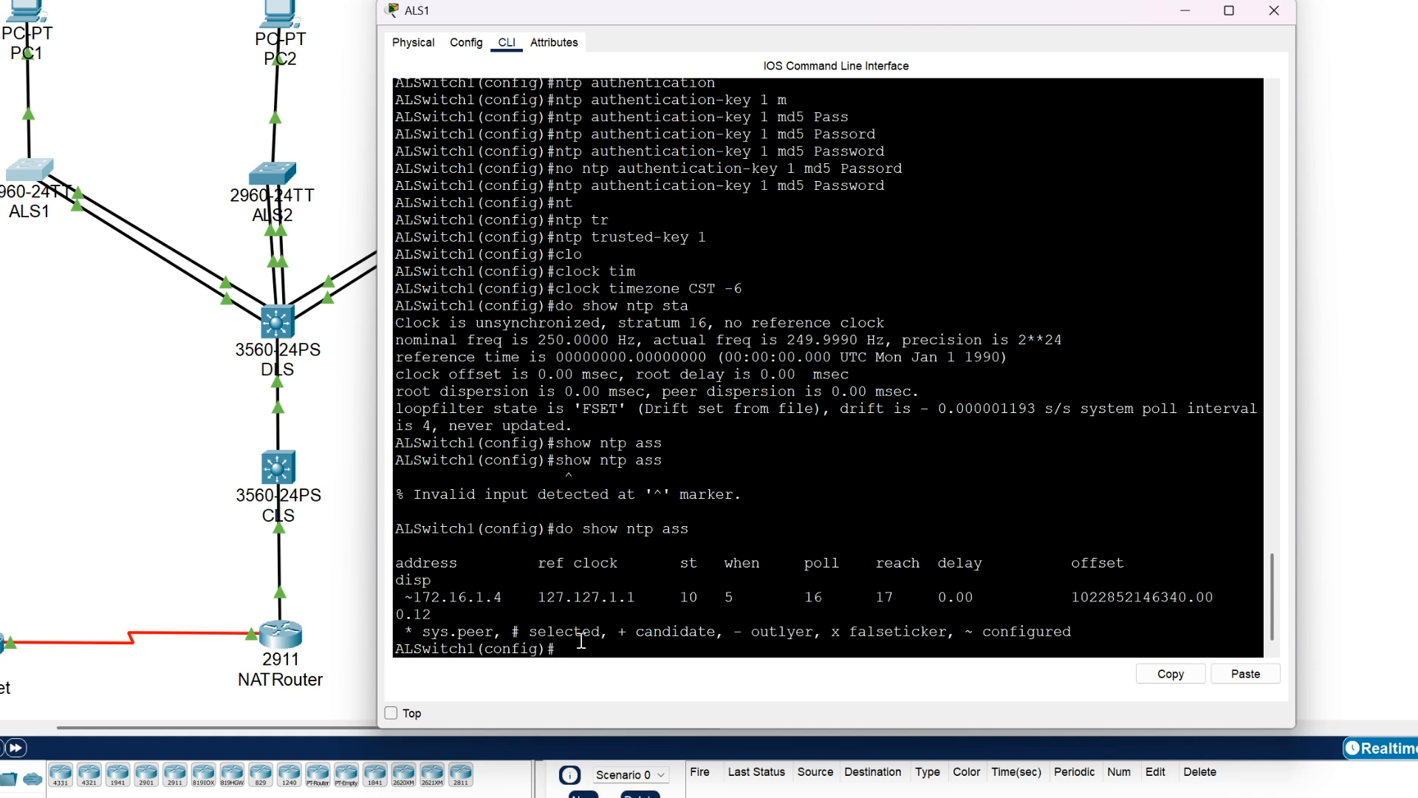
{"action": "left_click_drag", "start_coordinate": [414, 597], "coordinate": [1029, 607]}
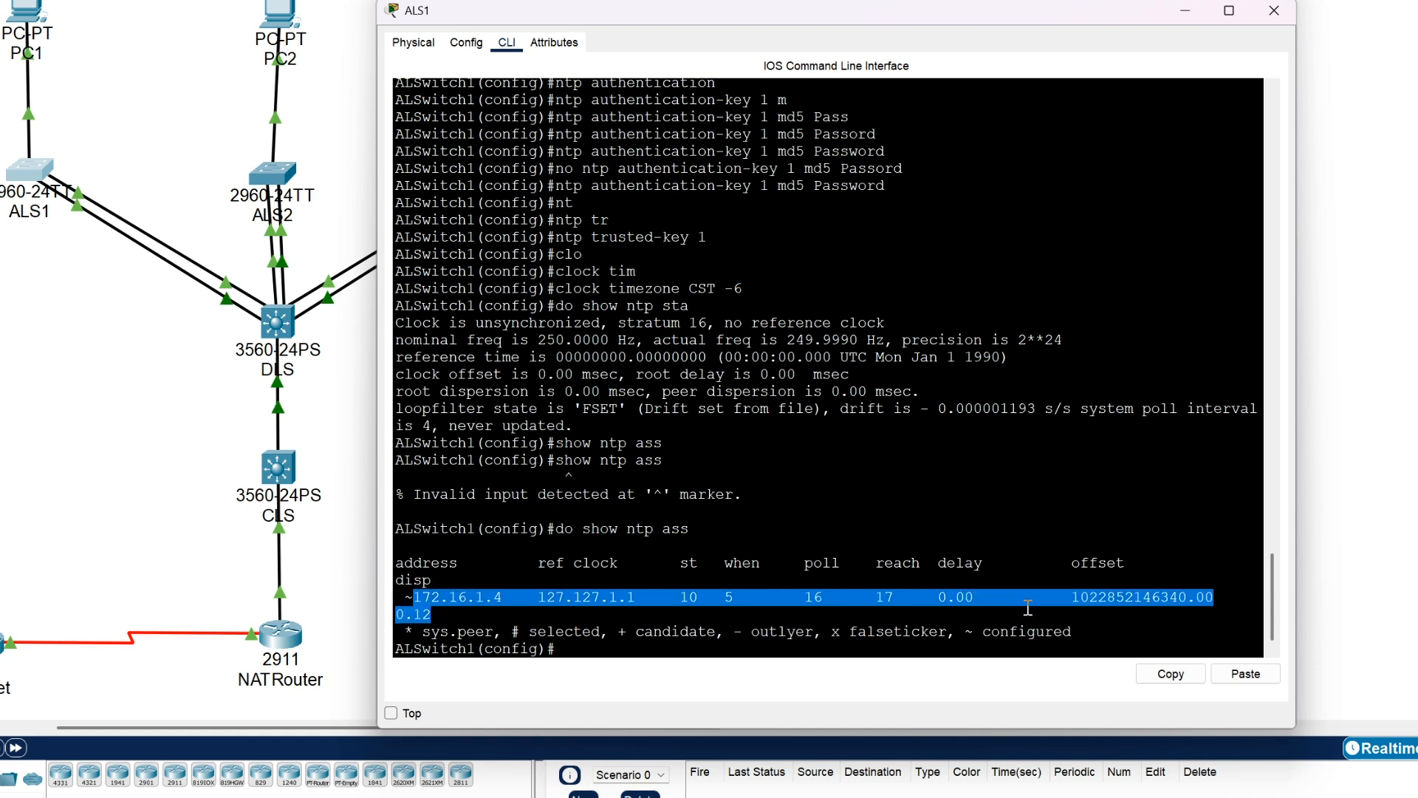
{"action": "left_click", "coordinate": [1028, 607]}
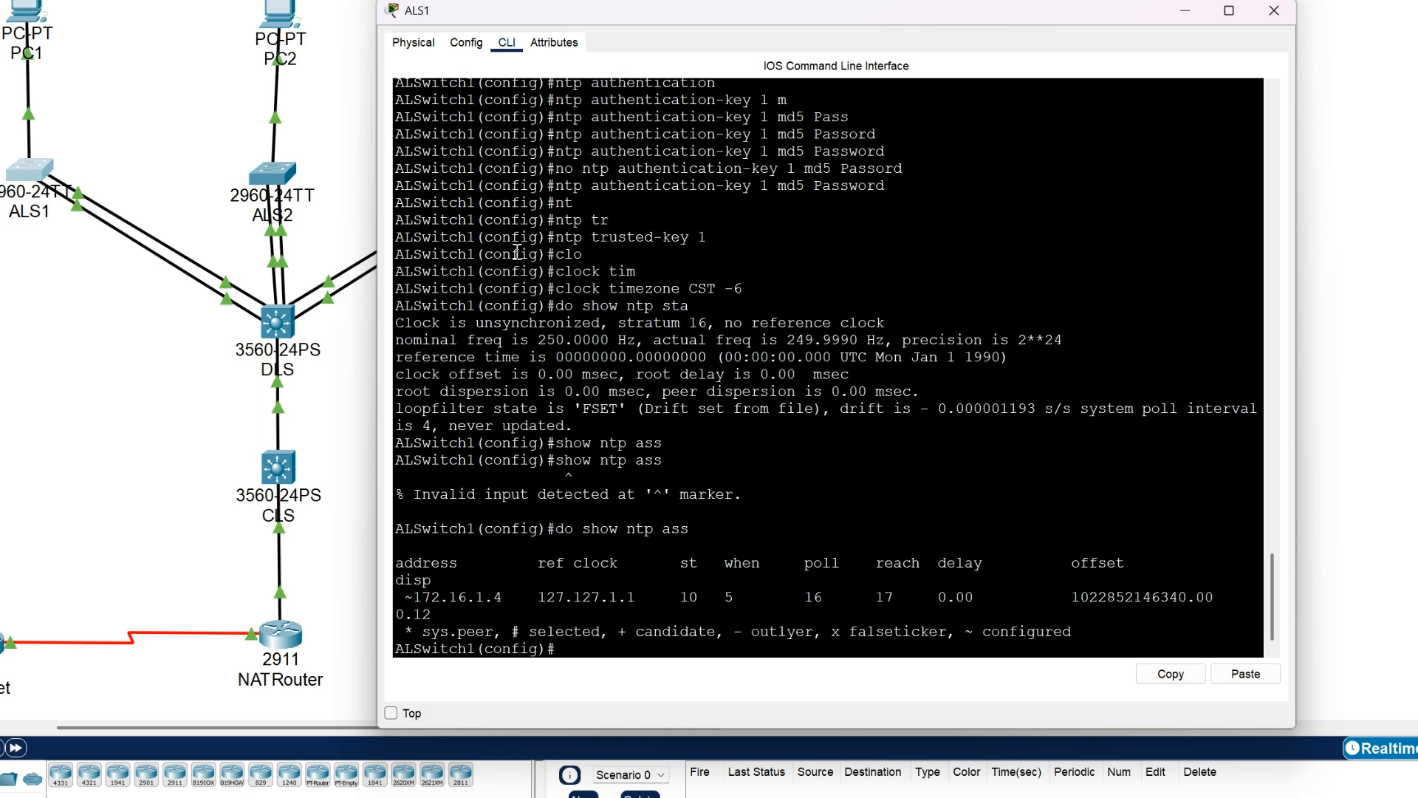
- Arrange the DLS and ALS1 windows side by side and compare the DLS Vlan1 address with the ALS1 NTP association
{"action": "key", "text": "alt+Tab"}
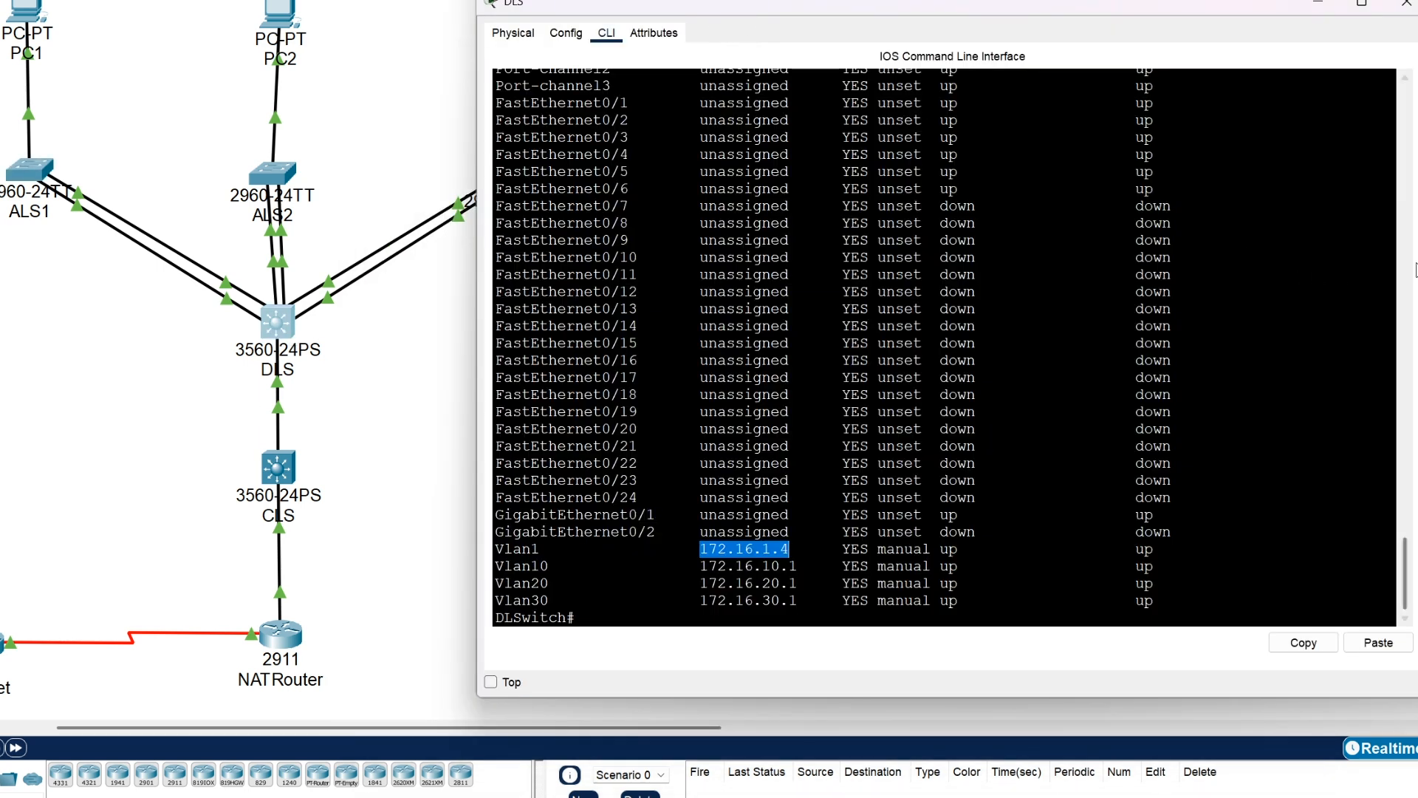
{"action": "left_click_drag", "start_coordinate": [732, 6], "coordinate": [931, 11]}
{"action": "left_click", "coordinate": [44, 166]}
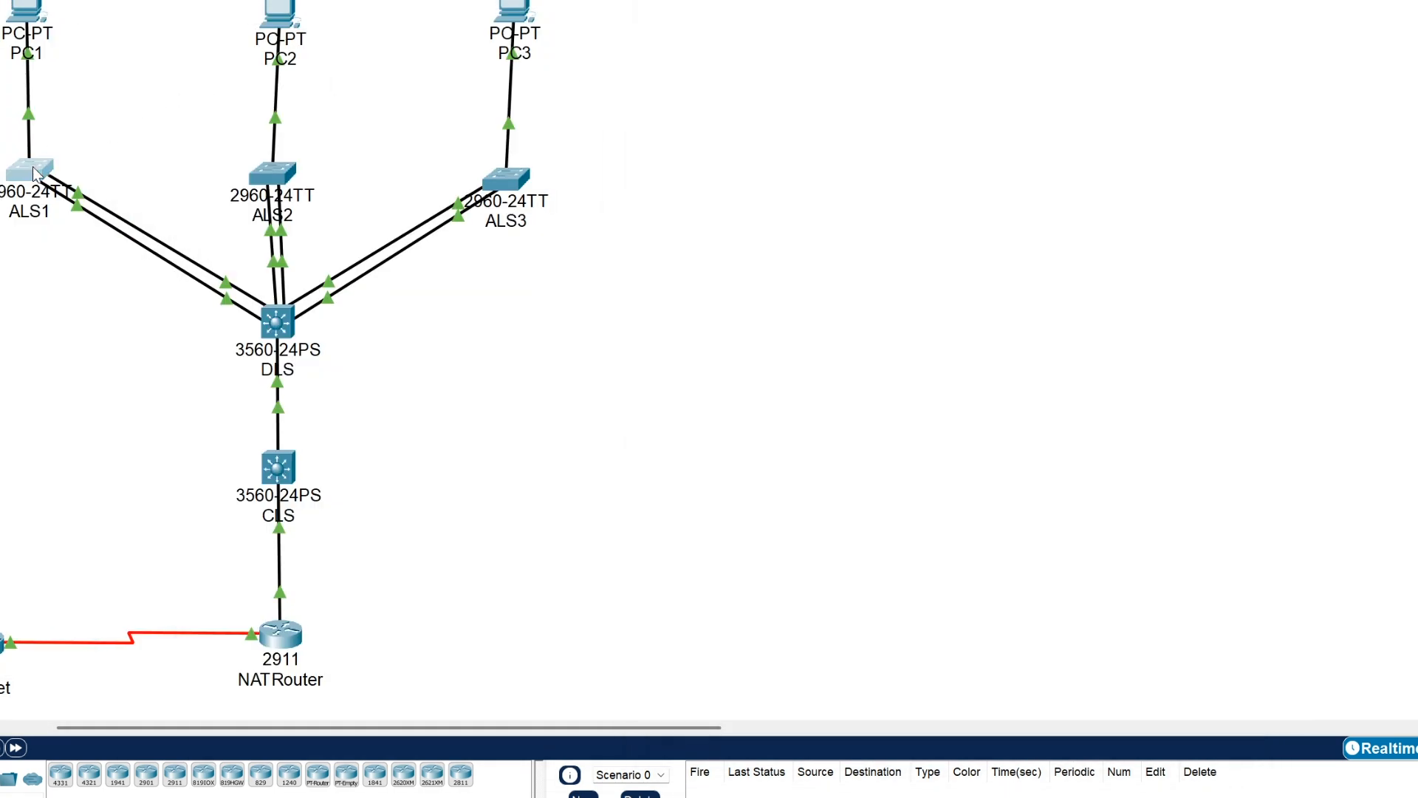
{"action": "left_click_drag", "start_coordinate": [670, 21], "coordinate": [989, 22]}
{"action": "scroll", "coordinate": [617, 605], "scroll_direction": "down", "scroll_amount": 15}
{"action": "double_click", "coordinate": [307, 466]}
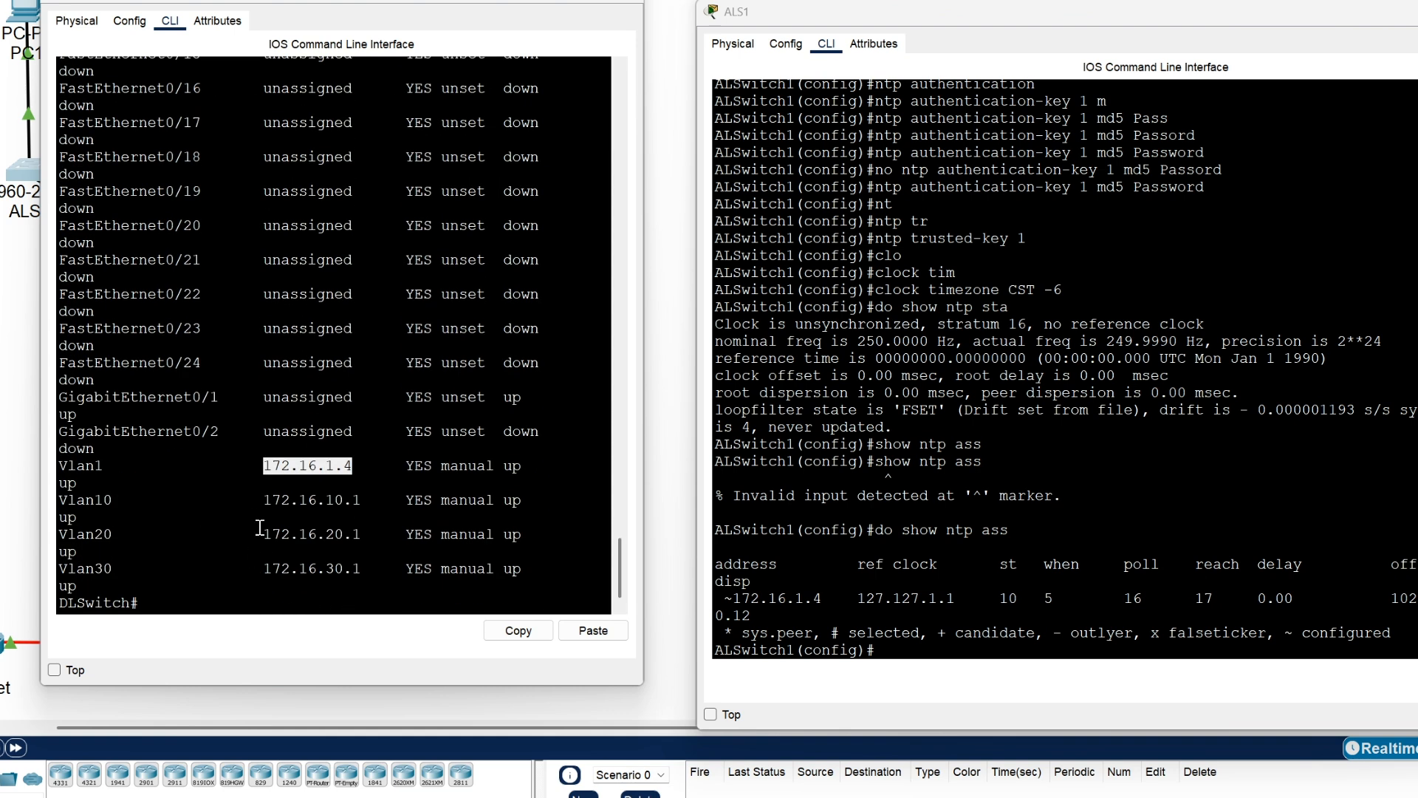
{"action": "left_click_drag", "start_coordinate": [85, 465], "coordinate": [484, 467]}
{"action": "left_click_drag", "start_coordinate": [981, 599], "coordinate": [732, 602]}
{"action": "left_click", "coordinate": [996, 646]}
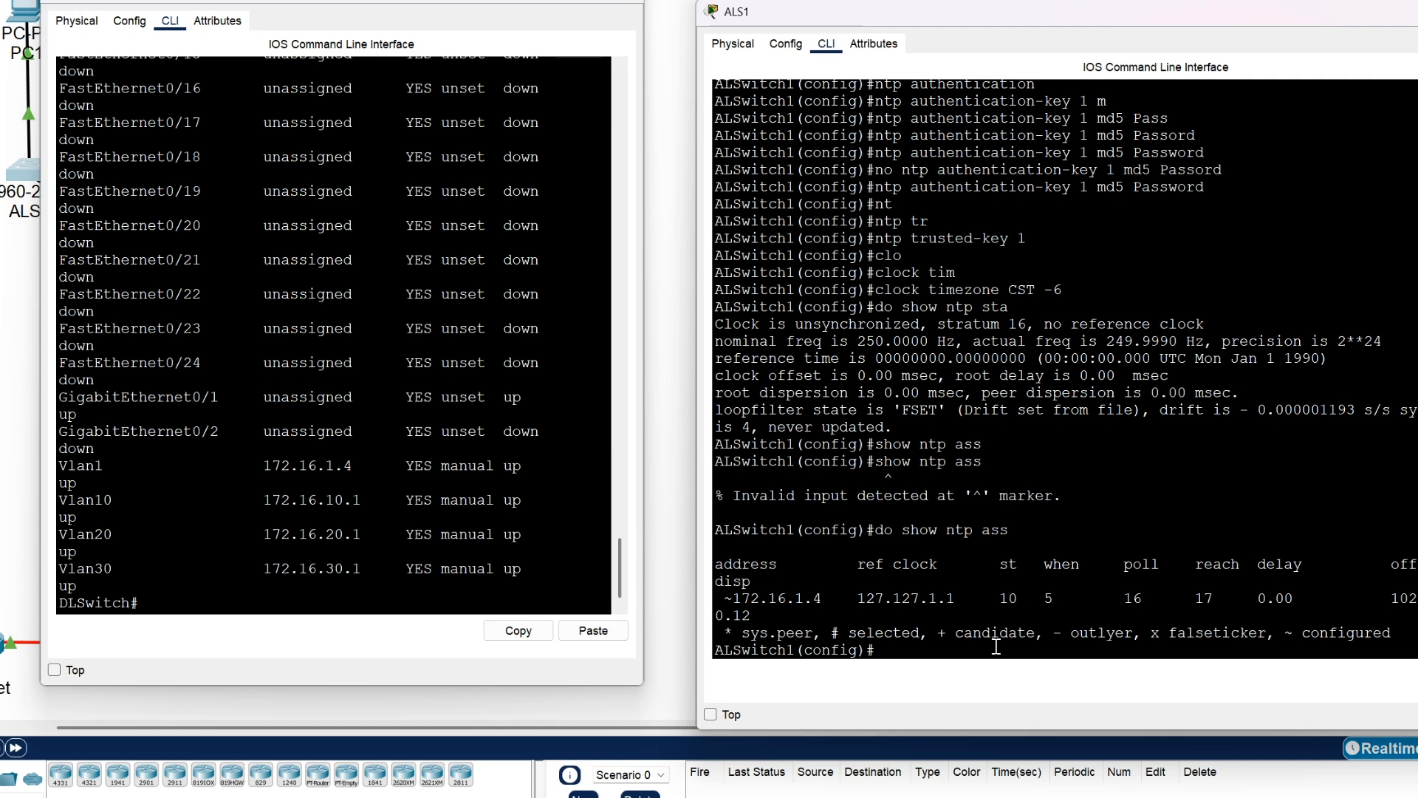
{"action": "key", "text": "Return"}
{"action": "type", "text": "sh"}
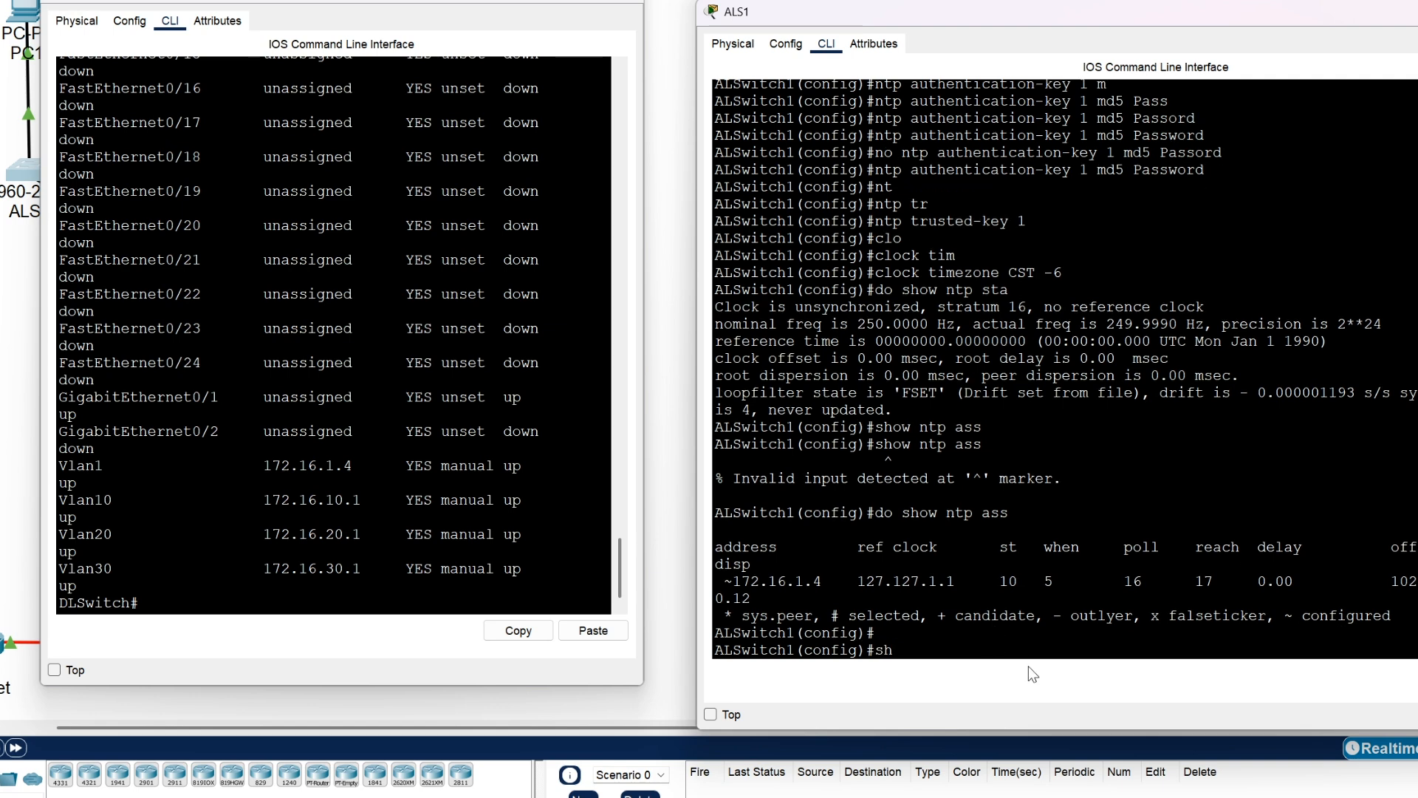
{"action": "type", "text": "ow clo"}
{"action": "key", "text": "Tab"}
{"action": "key", "text": "BackSpace"}
{"action": "key", "text": "BackSpace"}
{"action": "key", "text": "BackSpace"}
{"action": "key", "text": "BackSpace"}
{"action": "key", "text": "BackSpace"}
{"action": "key", "text": "BackSpace"}
{"action": "key", "text": "BackSpace"}
- Leave configuration mode on ALS1 and display the detailed clock output to examine its time and time source
{"action": "key", "text": "ctrl+z"}
{"action": "type", "text": "show clo"}
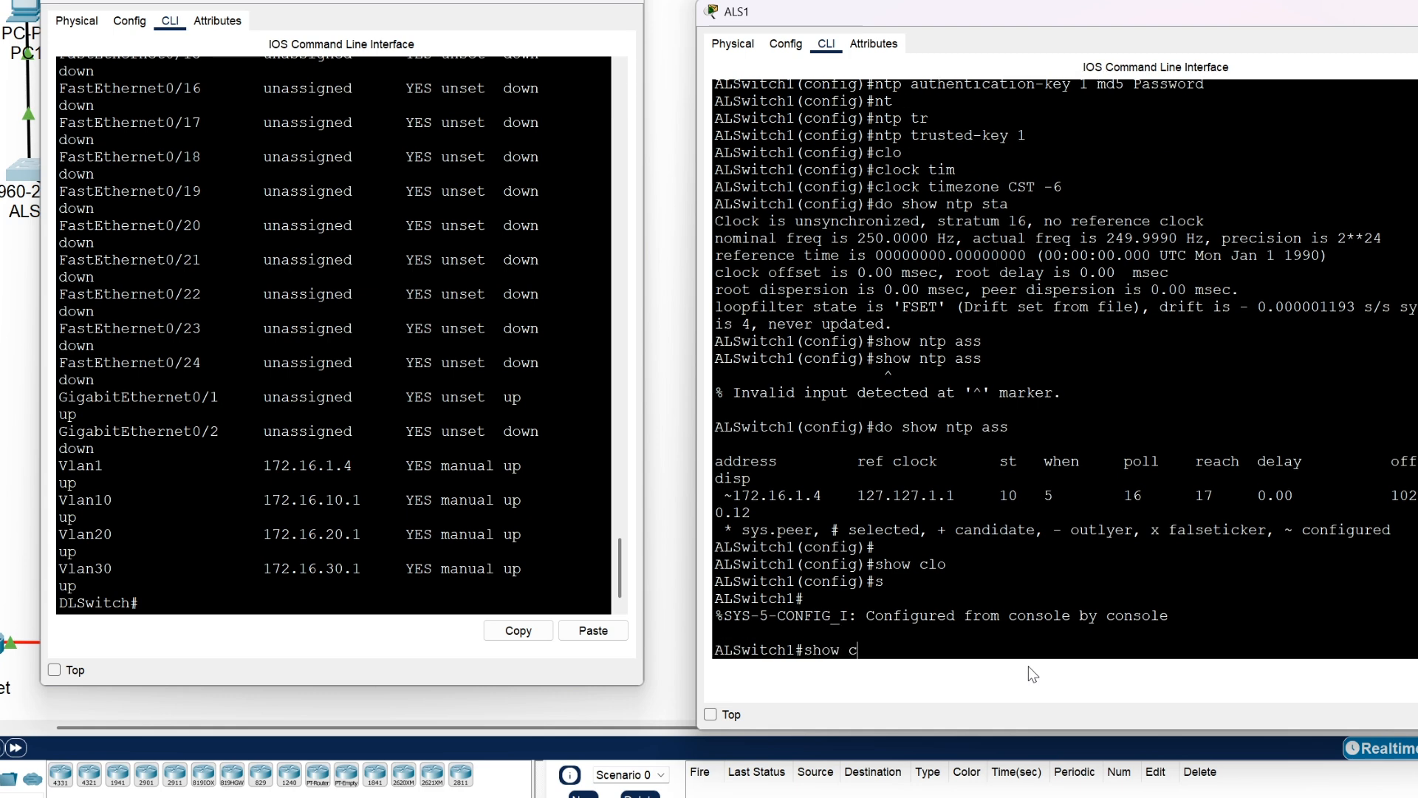
{"action": "key", "text": "Tab"}
{"action": "type", "text": "de"}
{"action": "key", "text": "Tab"}
{"action": "key", "text": "Return"}
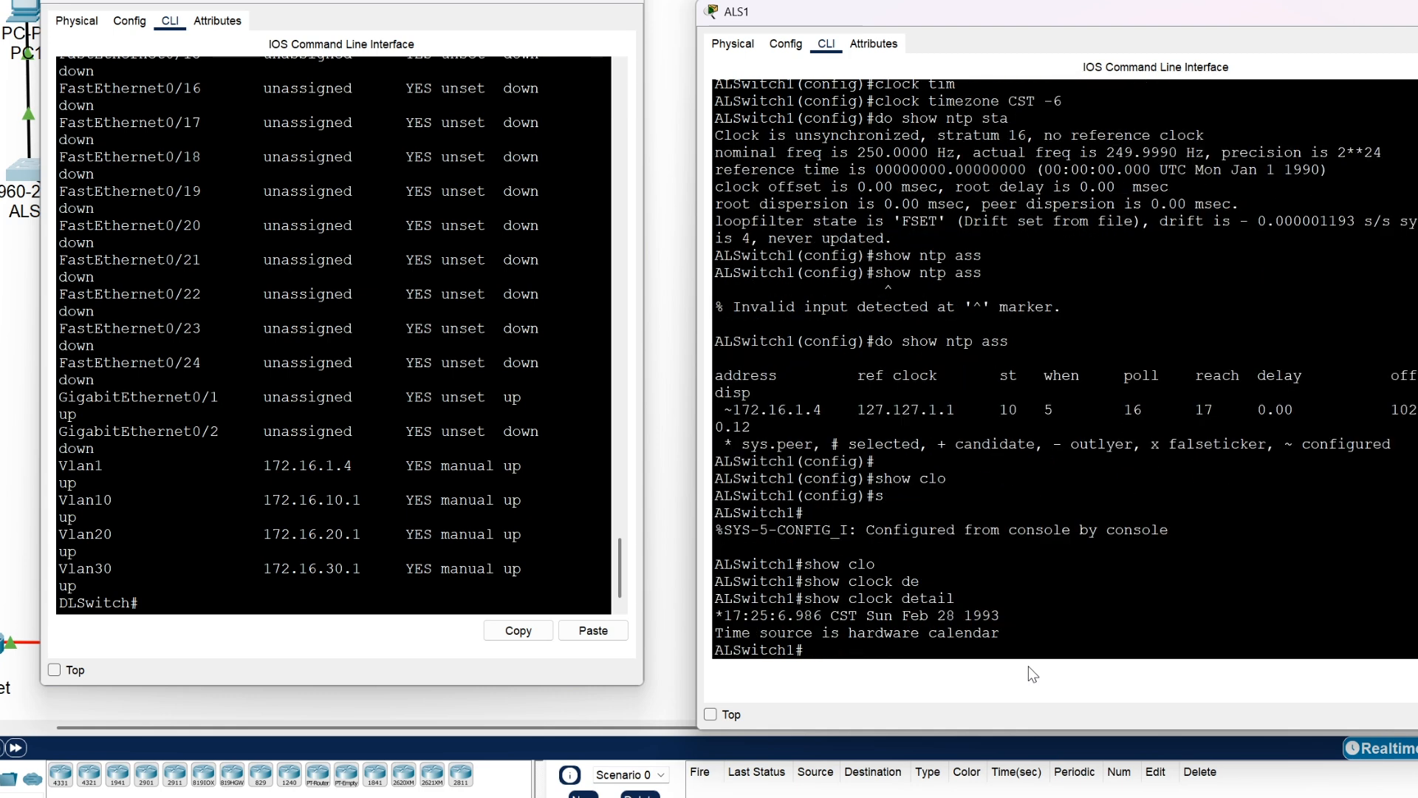
{"action": "left_click_drag", "start_coordinate": [1023, 650], "coordinate": [724, 616]}
{"action": "left_click", "coordinate": [400, 535]}
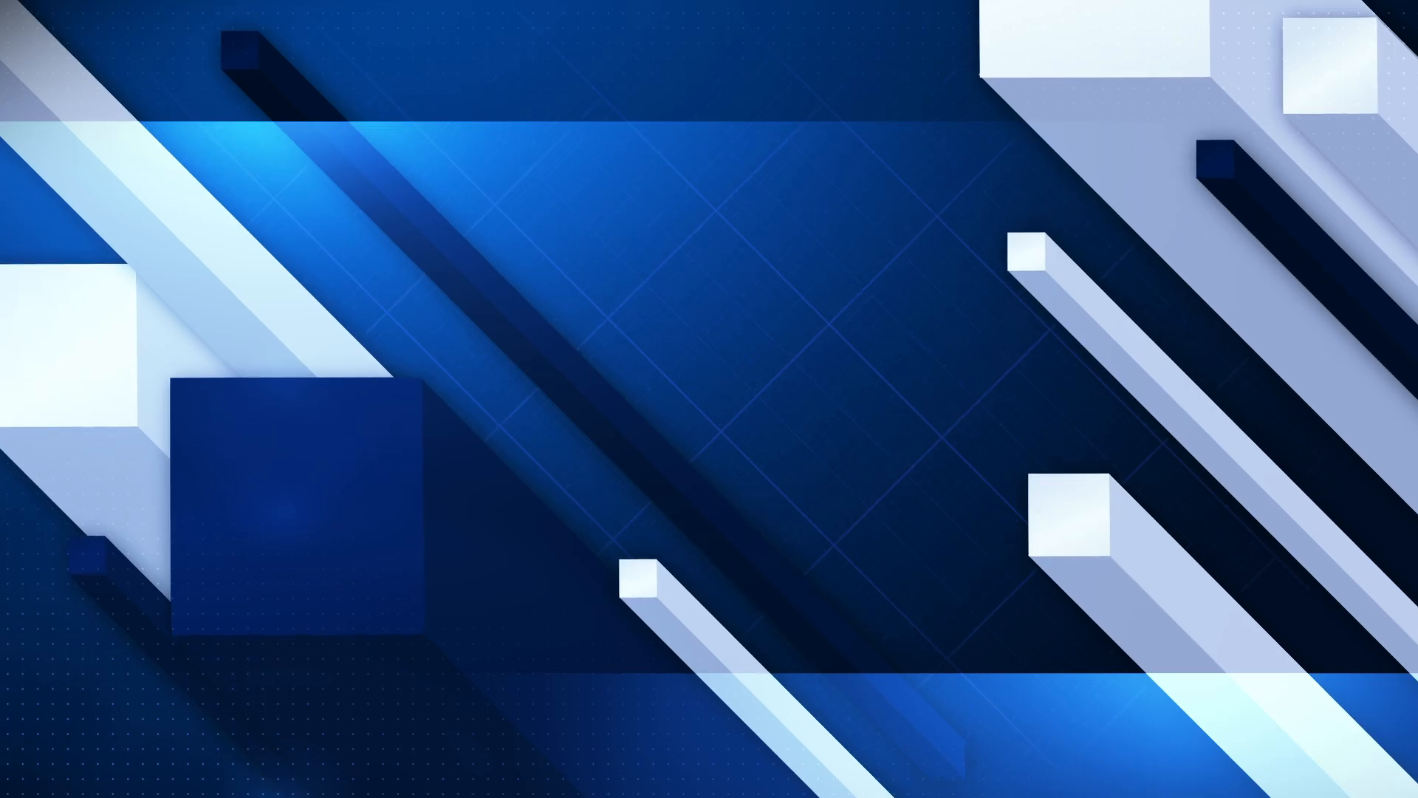